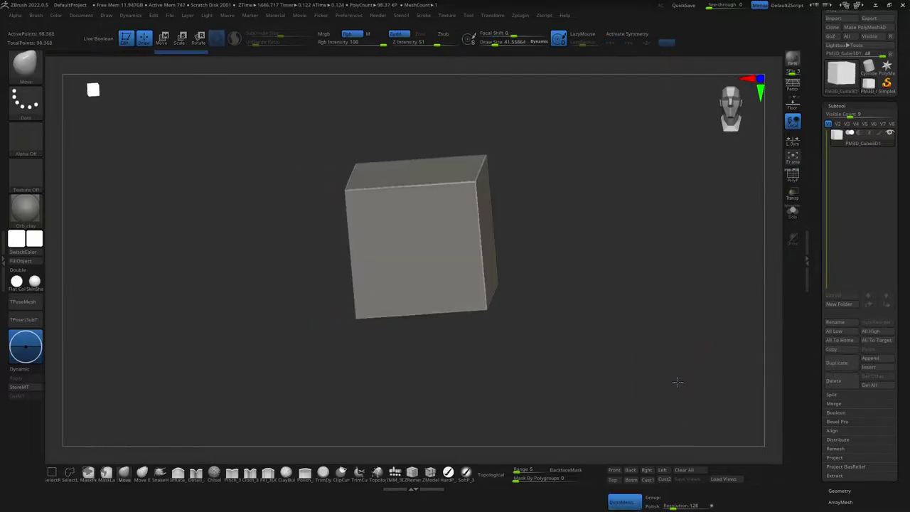
Turn the cube around to reach its remaining edges for chipping with TrimDynamic
drag(576, 174, 514, 243)
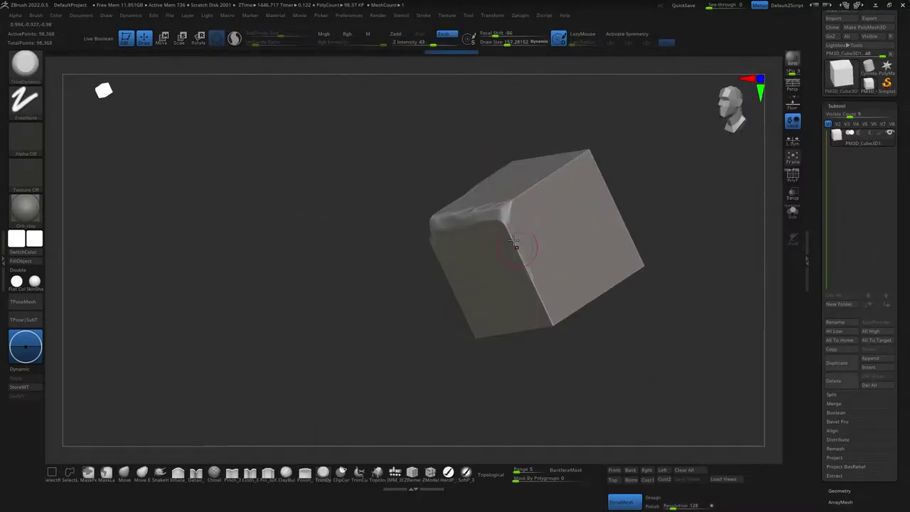
mouse_move(606, 137)
mouse_down()
mouse_move(491, 167)
mouse_move(470, 256)
mouse_move(395, 255)
mouse_move(484, 218)
mouse_move(404, 352)
mouse_move(497, 270)
mouse_move(581, 177)
mouse_move(578, 260)
mouse_up()
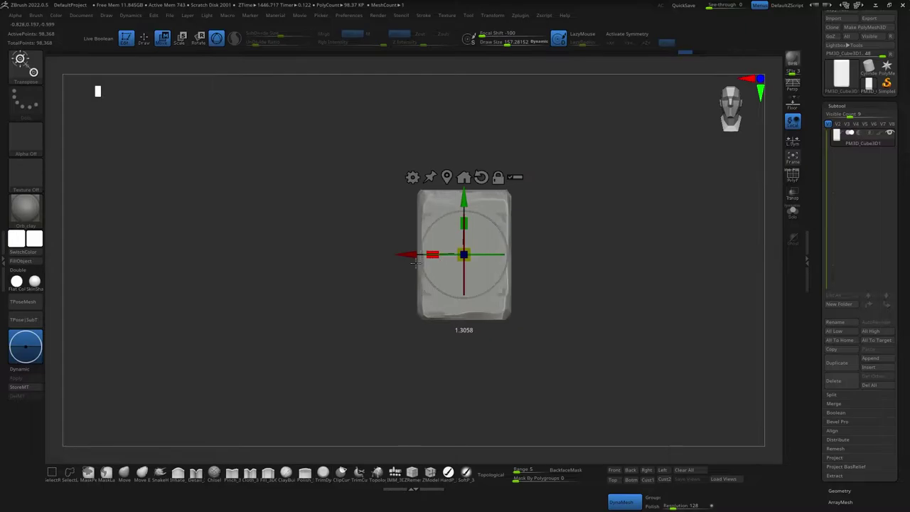
Duplicate the block sideways and stack a copy on top of the middle block
shift+drag(598, 214, 589, 163)
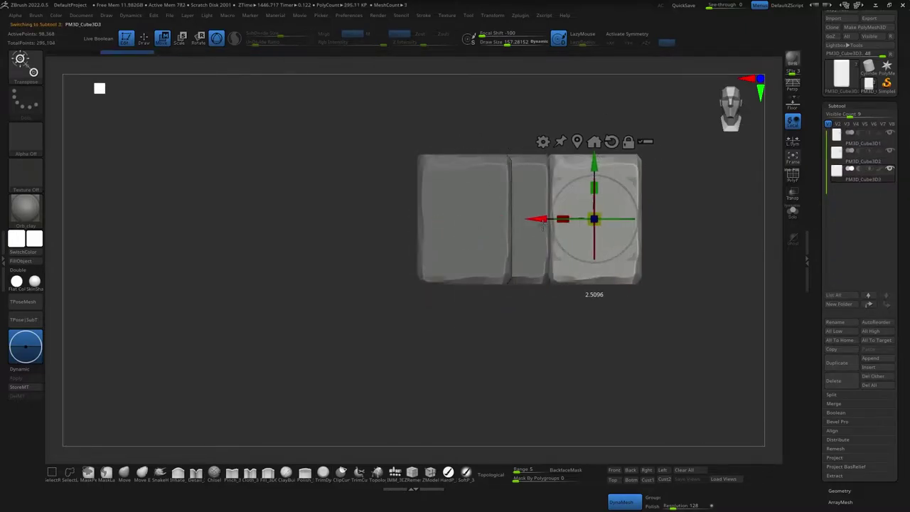
alt+click(520, 234)
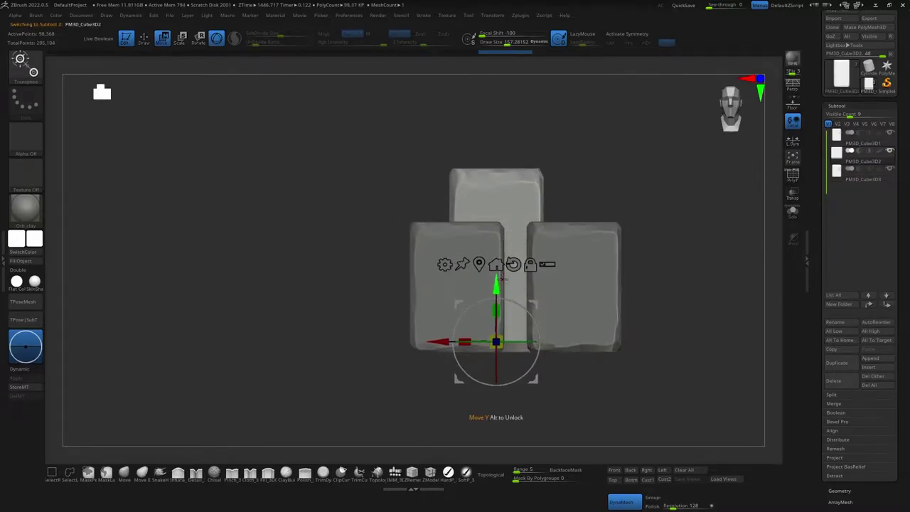
ctrl+drag(529, 270, 529, 149)
drag(607, 180, 640, 213)
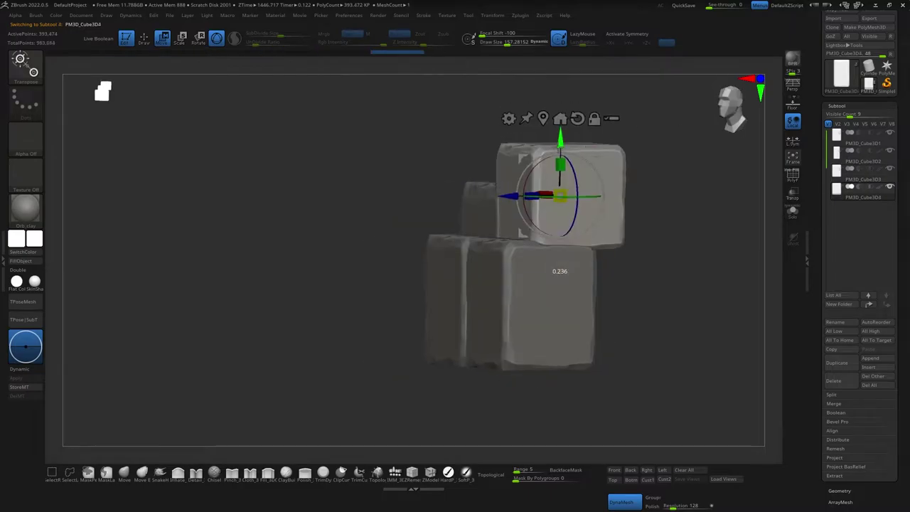
key(q)
Duplicate more blocks, including a small one, and position them into the stepped stack
alt+click(497, 185)
shift+drag(498, 185, 524, 210)
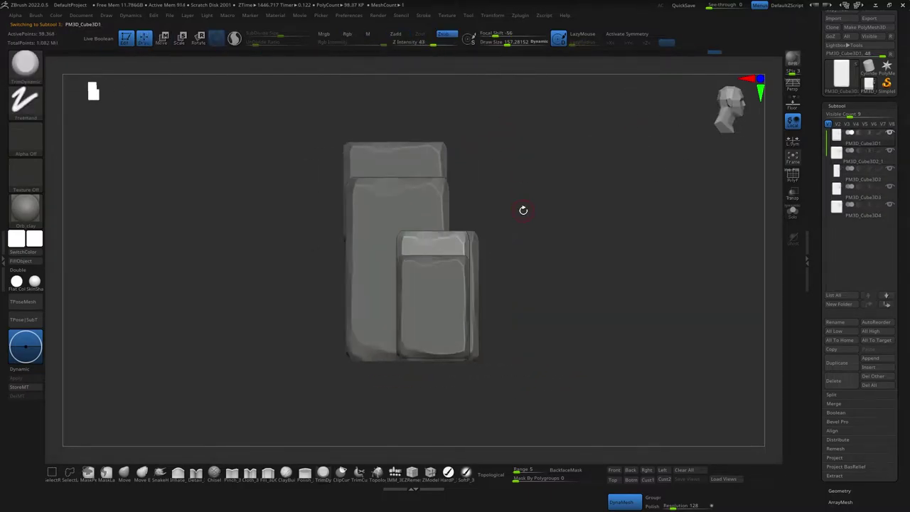
mouse_move(469, 293)
ctrl+mouse_down()
mouse_move(451, 279)
mouse_move(495, 291)
mouse_move(402, 264)
ctrl+mouse_up()
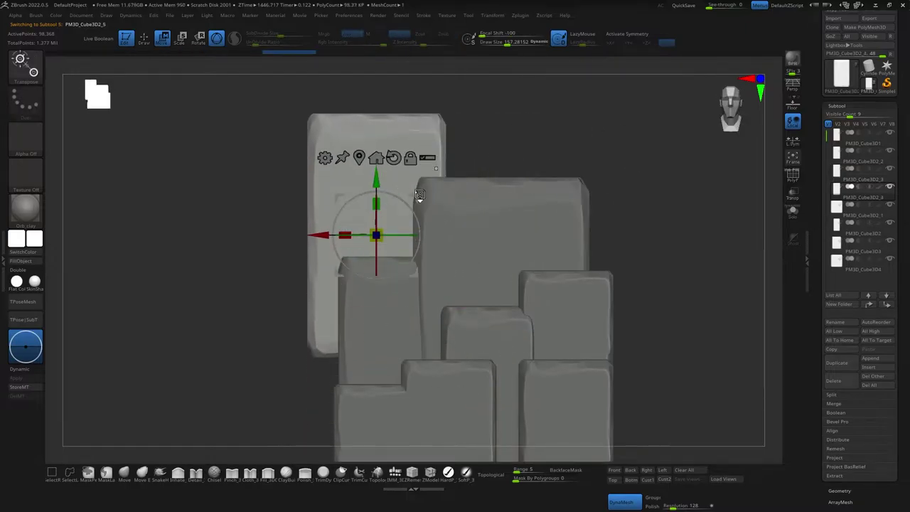
mouse_move(419, 197)
ctrl+mouse_down()
mouse_move(587, 173)
mouse_move(213, 285)
mouse_move(249, 213)
mouse_move(512, 328)
mouse_move(671, 305)
mouse_move(600, 296)
mouse_move(656, 287)
ctrl+mouse_up()
key(w)
ctrl+drag(583, 169, 469, 235)
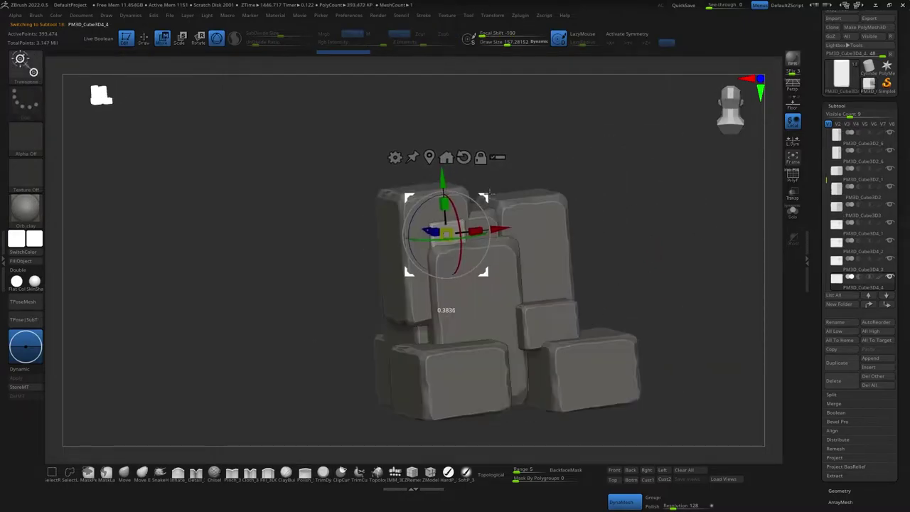
key(q)
mouse_move(540, 213)
mouse_down()
mouse_move(496, 154)
mouse_move(554, 226)
mouse_move(606, 234)
mouse_move(578, 226)
mouse_move(569, 270)
mouse_move(576, 228)
mouse_up()
Duplicate a block onto the top of the cluster and scale it
key(w)
ctrl+drag(467, 193, 468, 162)
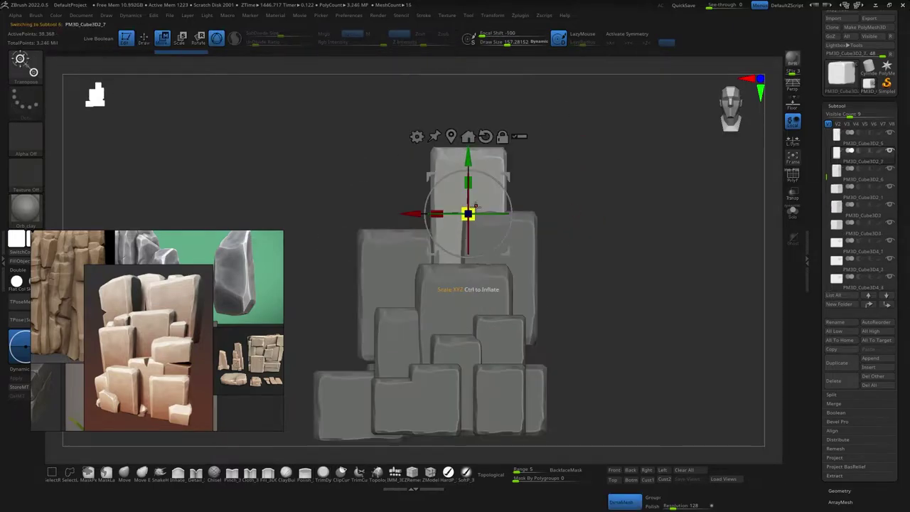
mouse_move(583, 228)
mouse_down()
mouse_move(538, 200)
mouse_move(596, 197)
mouse_move(590, 190)
mouse_up()
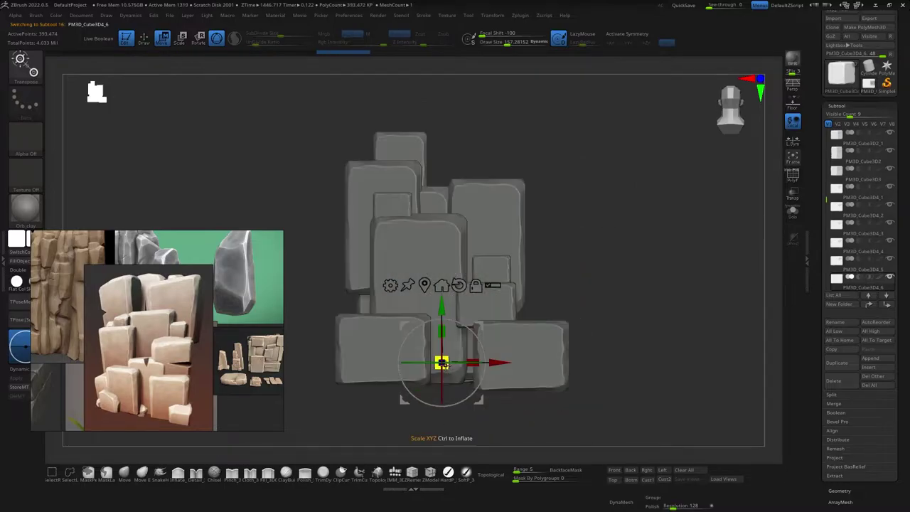
key(q)
drag(593, 250, 588, 201)
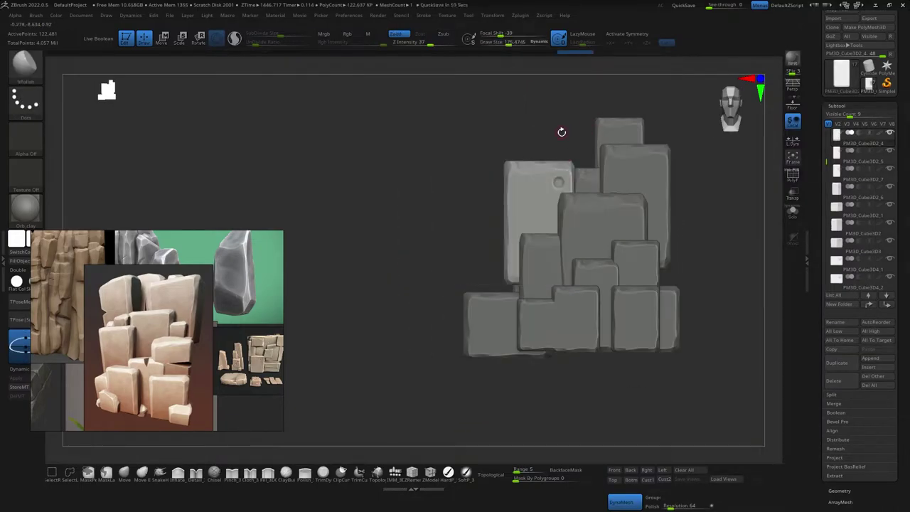
mouse_move(562, 132)
alt+mouse_down()
mouse_move(676, 173)
mouse_move(628, 224)
mouse_move(591, 309)
mouse_move(647, 262)
mouse_move(585, 223)
mouse_move(569, 237)
mouse_move(615, 341)
mouse_move(480, 337)
mouse_move(705, 240)
alt+mouse_up()
Move the large right-hand block into its position in the cluster
key(w)
alt+click(579, 234)
key(q)
key(w)
alt+click(612, 213)
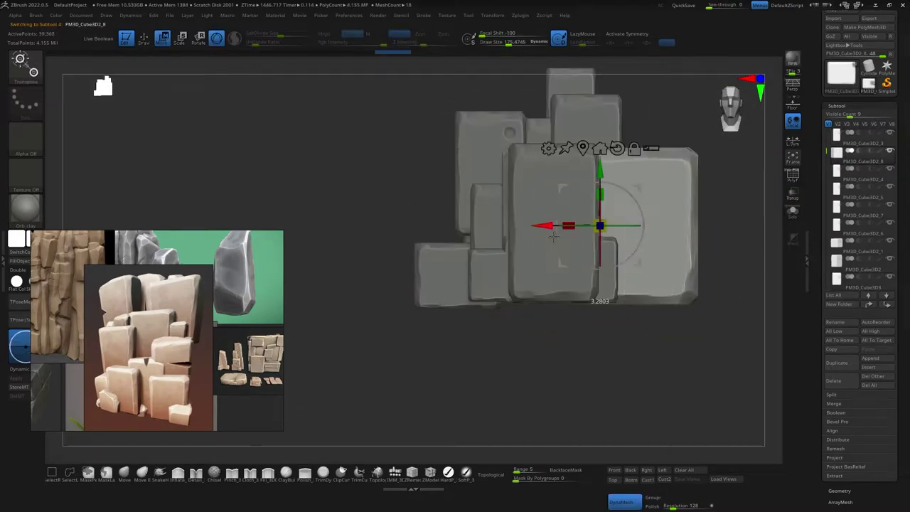
drag(612, 214, 521, 327)
alt+click(525, 213)
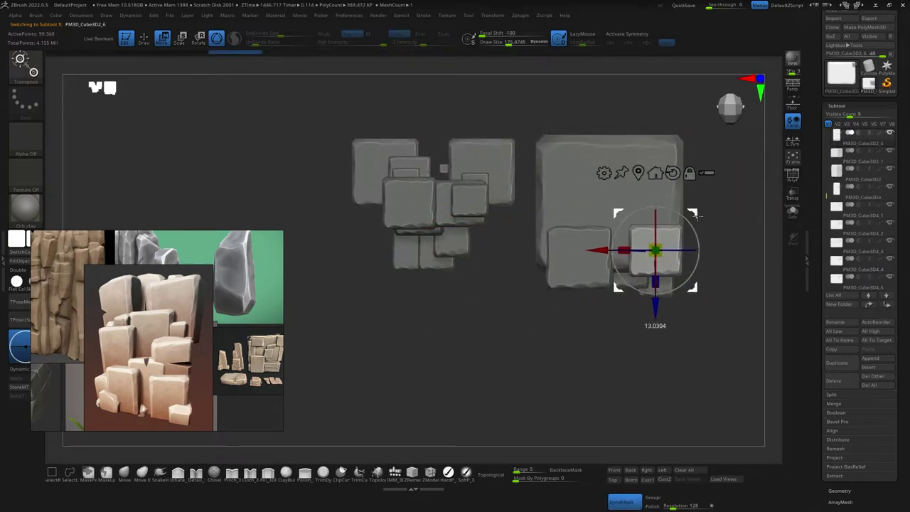
alt+click(612, 213)
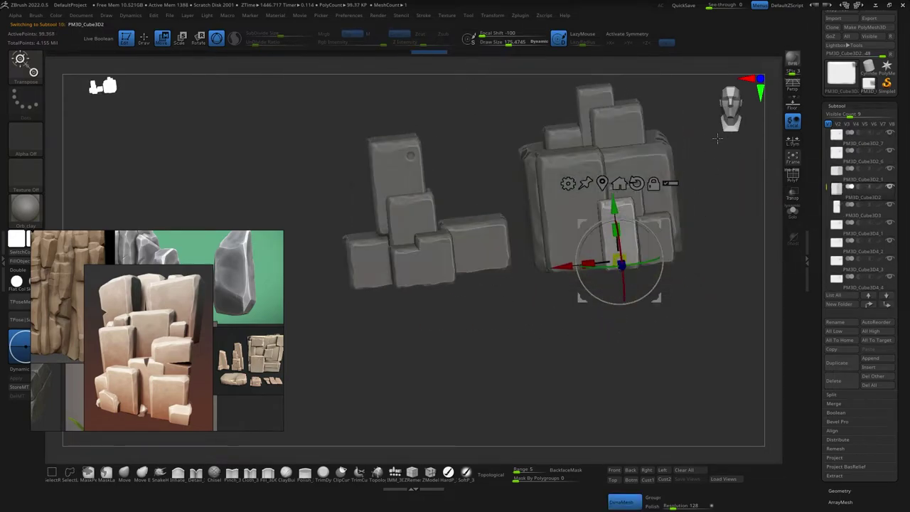
drag(711, 341, 653, 112)
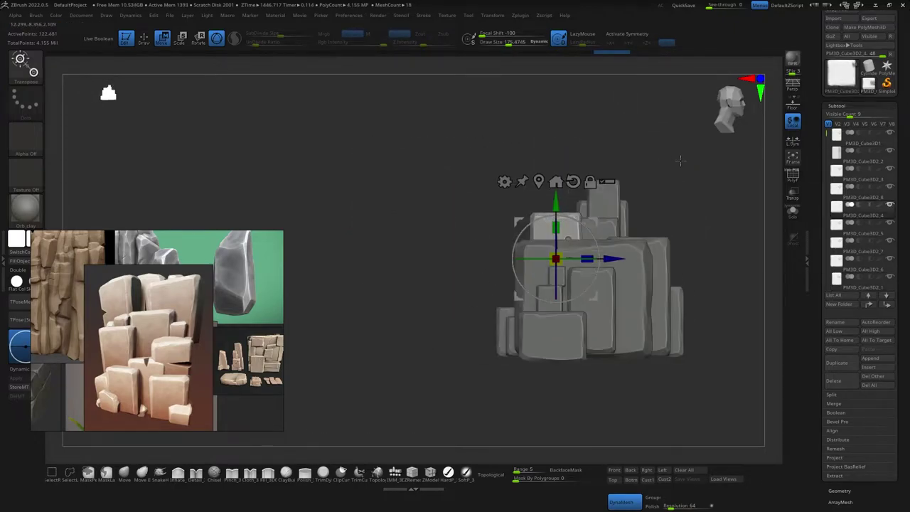
drag(603, 162, 546, 193)
Duplicate a small block and shift the copy to the left
alt+click(546, 193)
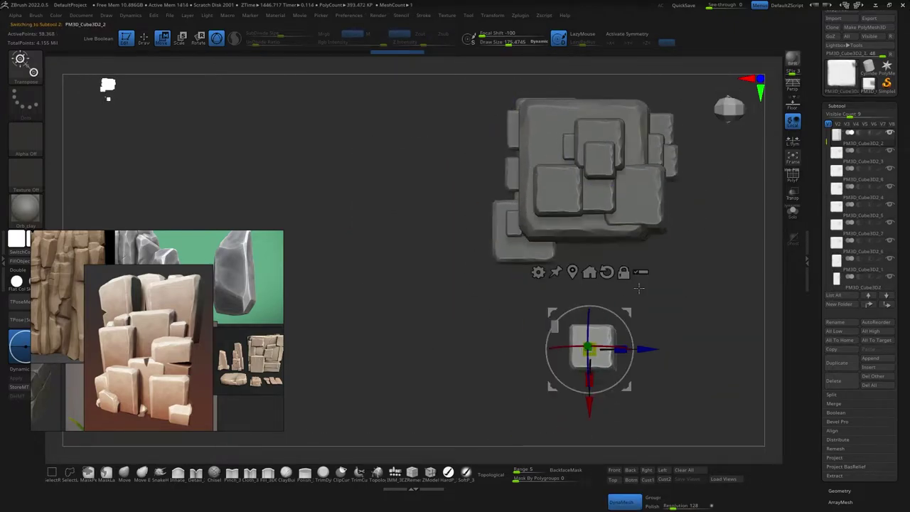
mouse_move(558, 346)
mouse_down()
mouse_move(634, 199)
mouse_move(595, 329)
mouse_move(626, 362)
mouse_up()
alt+click(634, 199)
alt+click(539, 213)
ctrl+drag(529, 236, 540, 240)
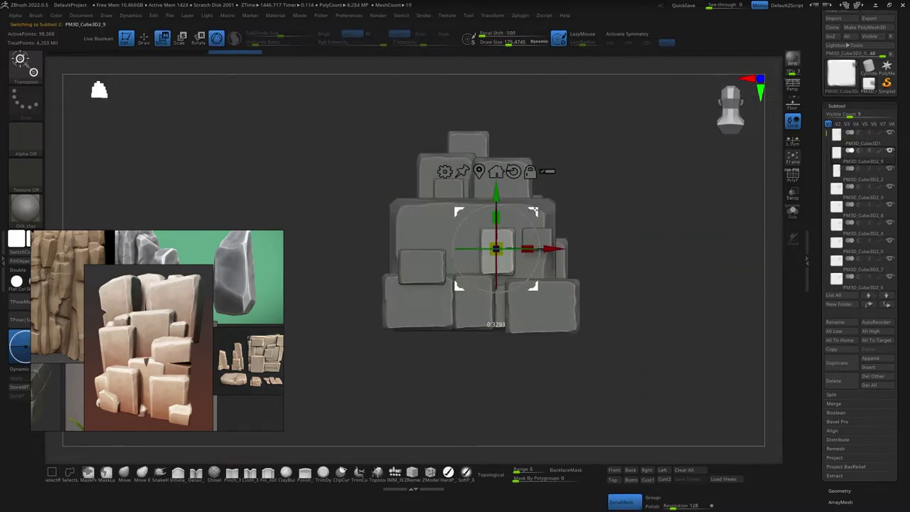
alt+click(487, 229)
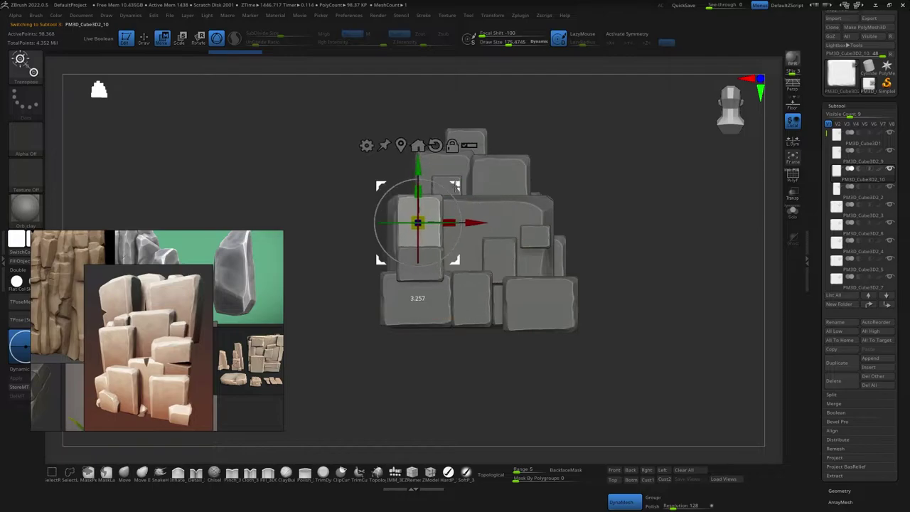
drag(604, 227, 567, 177)
alt+click(465, 285)
drag(465, 284, 539, 265)
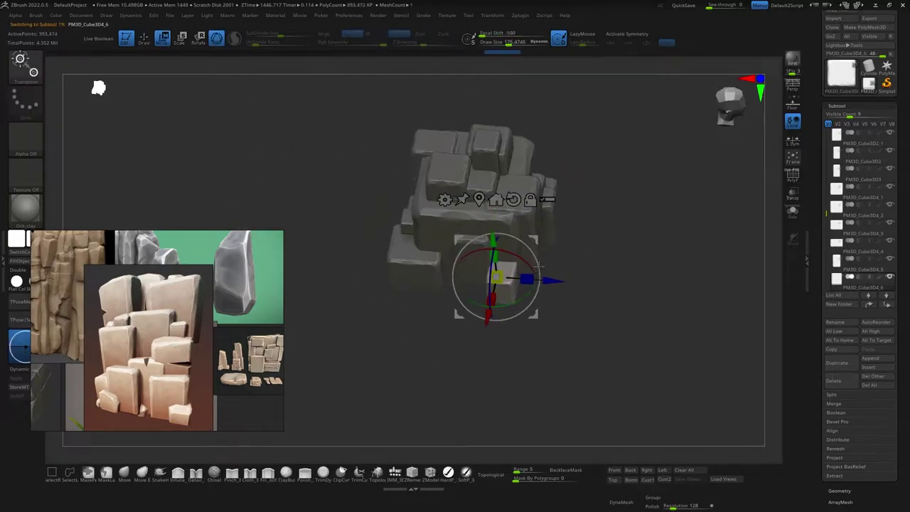
Duplicate several more blocks and place them around the rock's sides and back
mouse_move(493, 246)
ctrl+mouse_down()
mouse_move(511, 169)
mouse_move(589, 146)
mouse_move(559, 229)
ctrl+mouse_up()
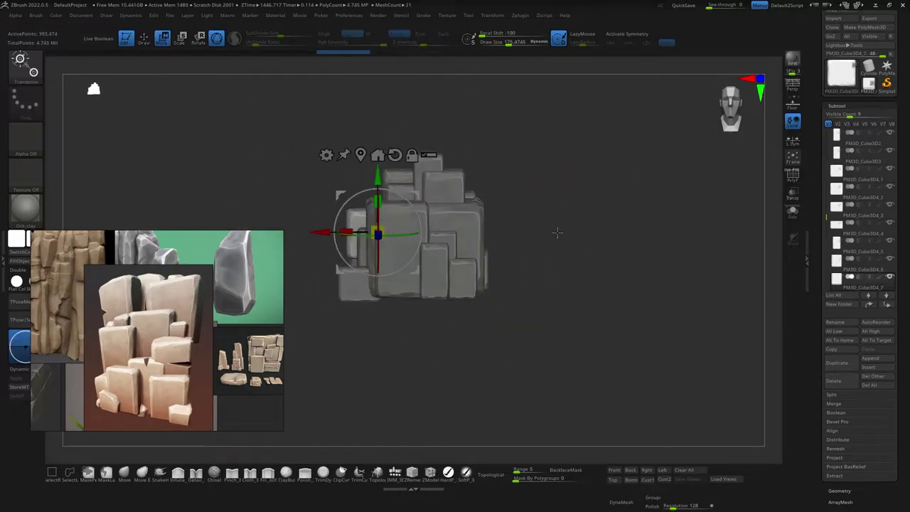
ctrl+drag(376, 232, 396, 320)
key(q)
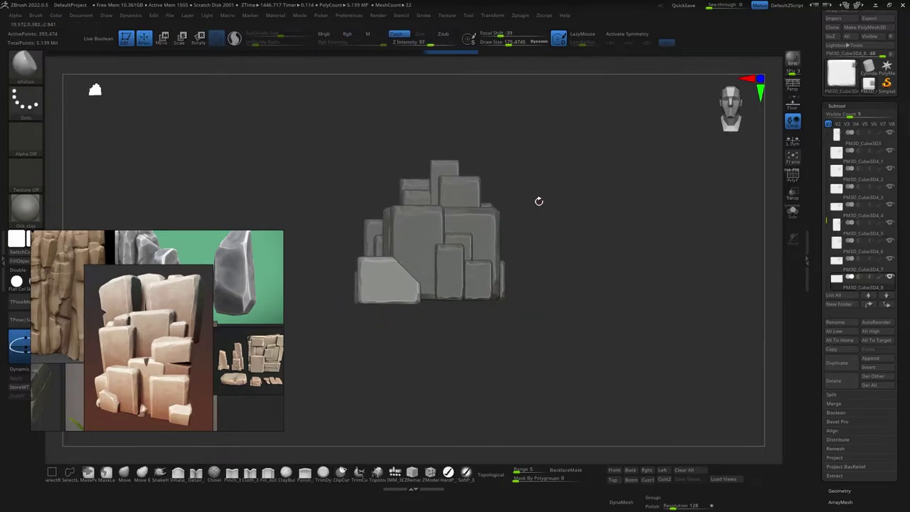
mouse_move(455, 229)
mouse_down()
mouse_move(571, 118)
mouse_move(481, 209)
mouse_move(603, 158)
mouse_up()
mouse_move(494, 248)
ctrl+mouse_down()
mouse_move(538, 200)
mouse_move(581, 192)
mouse_move(566, 204)
ctrl+mouse_up()
mouse_move(504, 221)
ctrl+mouse_down()
mouse_move(562, 201)
mouse_move(539, 185)
mouse_move(611, 179)
ctrl+mouse_up()
key(q)
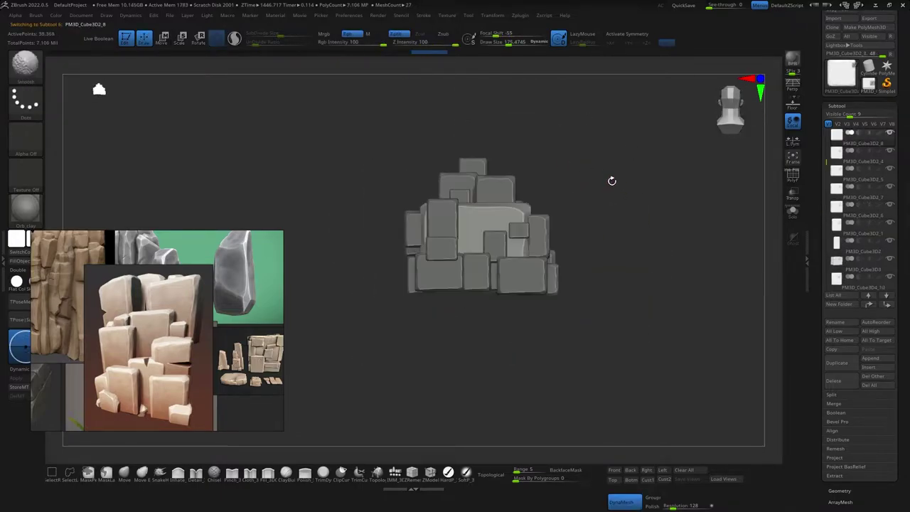
Keep a single cube, frame it, and duplicate a copy up and to the right
click(848, 384)
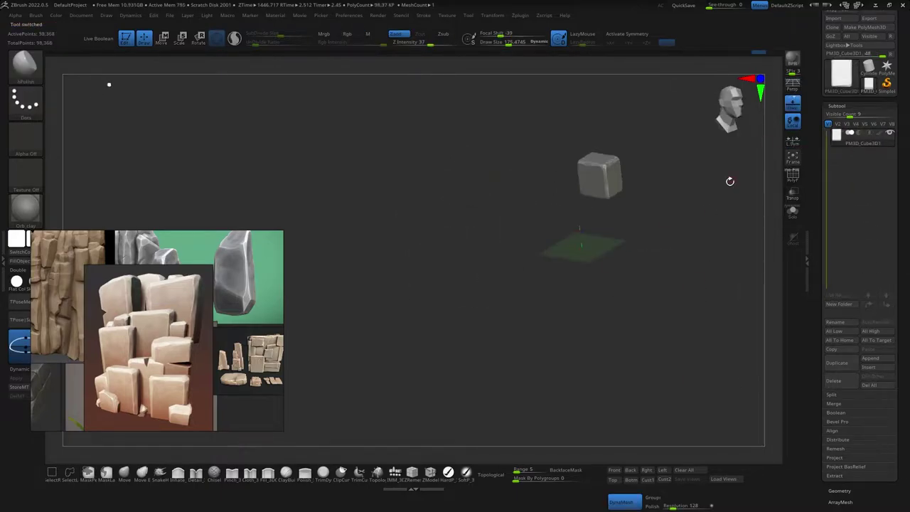
key(f)
key(w)
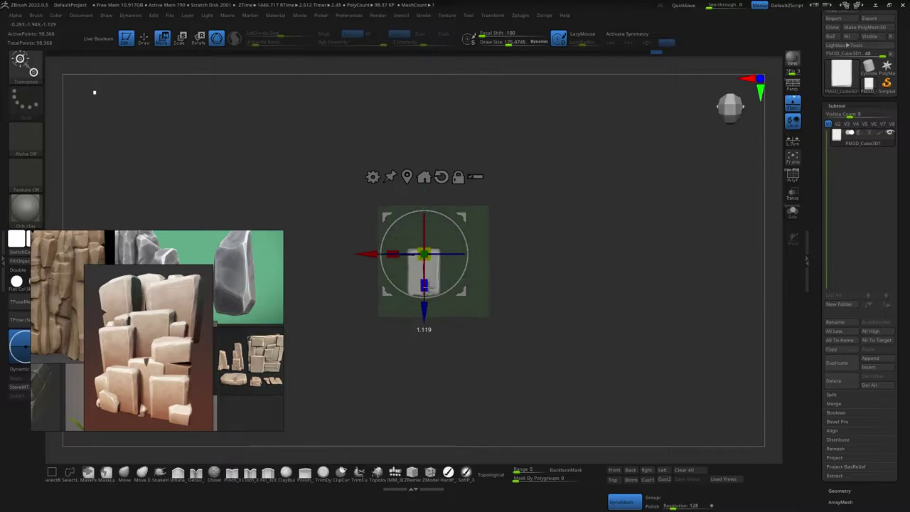
ctrl+drag(443, 247, 485, 204)
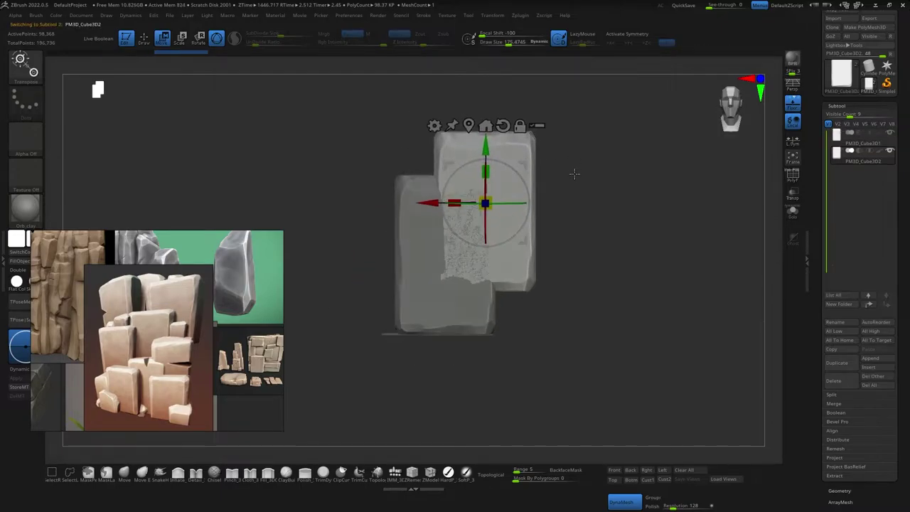
drag(574, 173, 498, 213)
Duplicate third, fourth and fifth cubes and move them into place
ctrl+drag(416, 258, 427, 381)
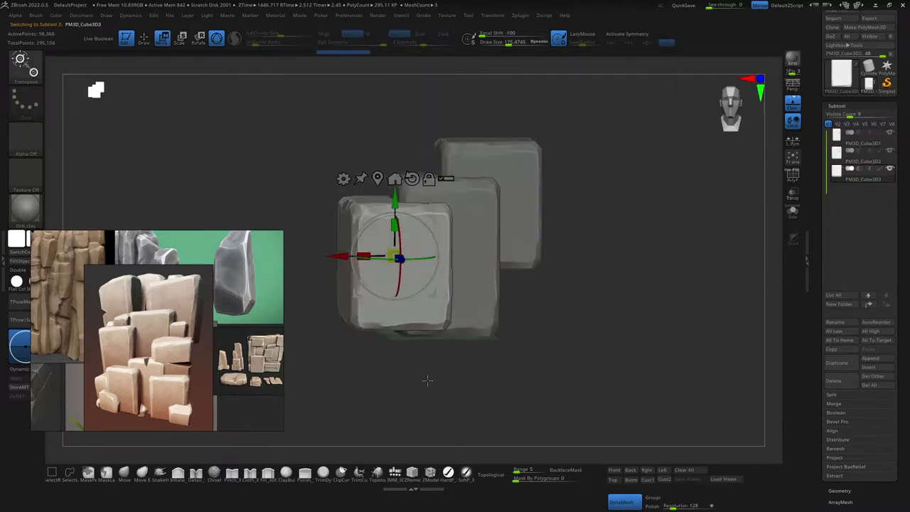
ctrl+drag(396, 253, 420, 265)
drag(530, 138, 547, 158)
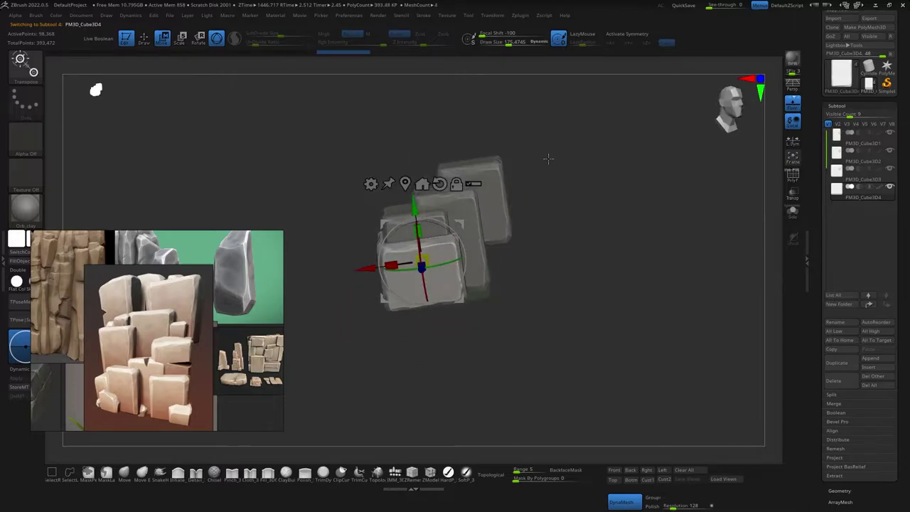
ctrl+drag(422, 250, 512, 250)
drag(555, 214, 599, 217)
key(q)
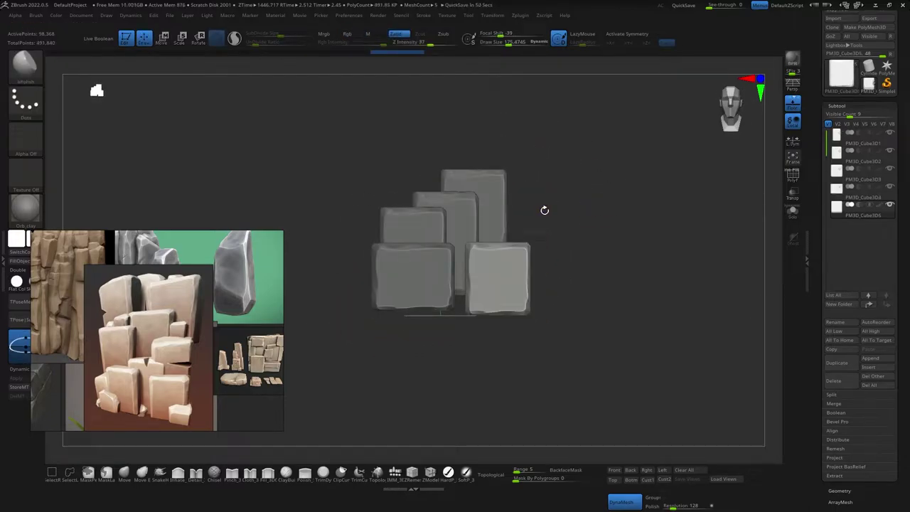
Duplicate a tall block to the upper left of the stack
alt+click(443, 228)
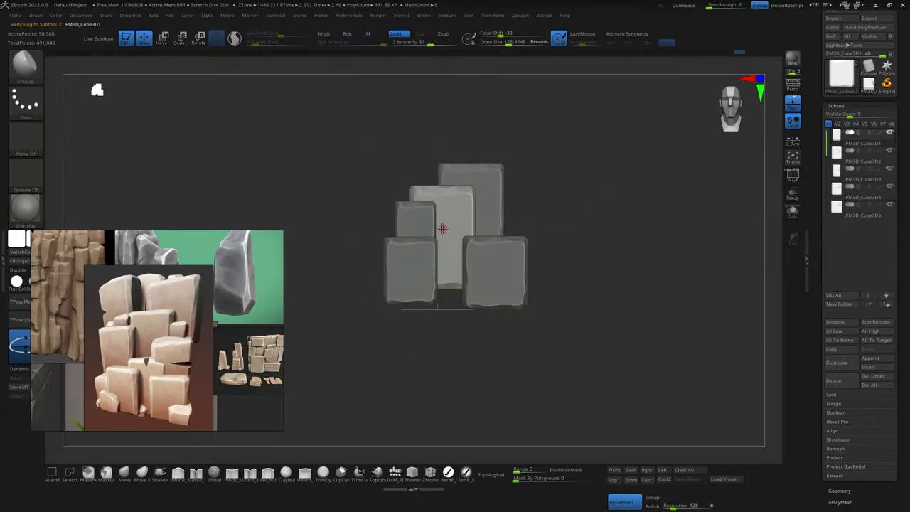
mouse_move(443, 228)
mouse_down()
mouse_move(423, 287)
mouse_move(569, 163)
mouse_up()
key(w)
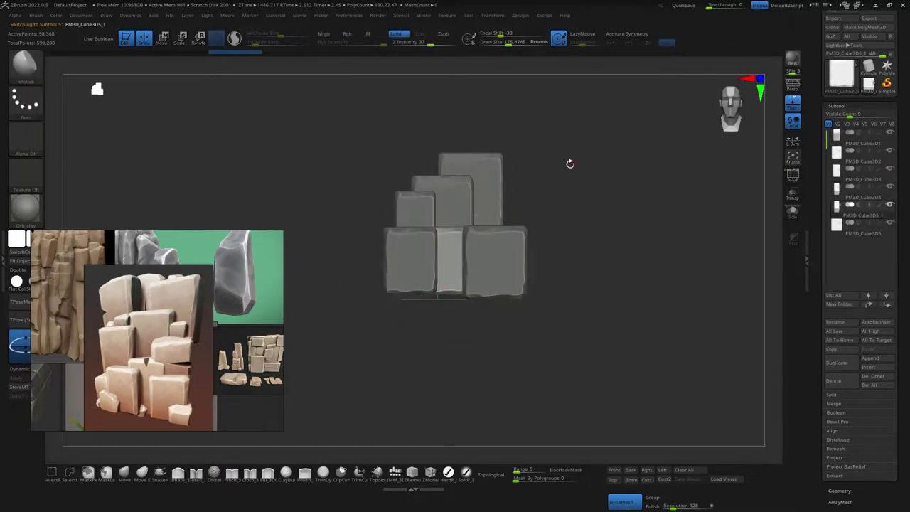
alt+click(489, 245)
ctrl+drag(489, 244, 427, 213)
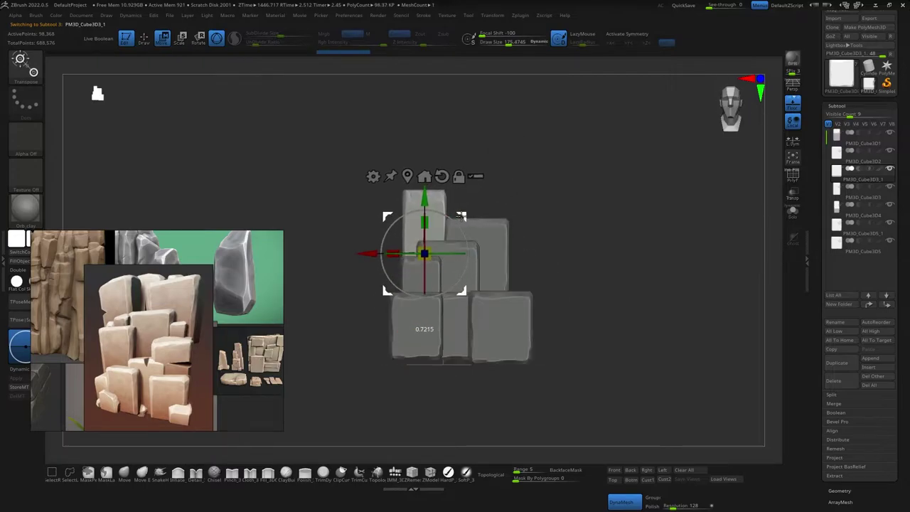
key(q)
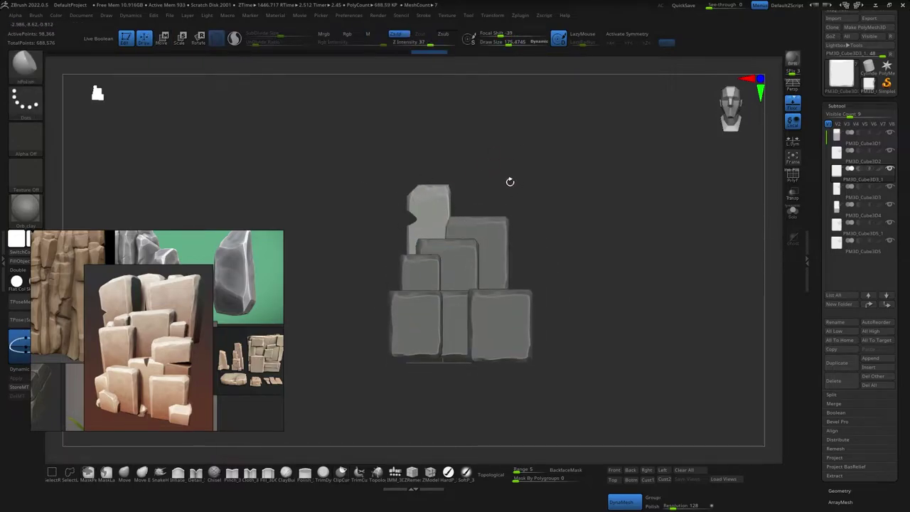
Add another duplicate and reposition the Cube3D4 block, checking the stack from the front
mouse_move(504, 194)
mouse_down()
mouse_move(516, 251)
mouse_move(526, 211)
mouse_move(485, 196)
mouse_move(578, 283)
mouse_move(539, 193)
mouse_move(450, 221)
mouse_move(517, 216)
mouse_move(441, 338)
mouse_up()
key(w)
alt+click(427, 207)
drag(376, 243, 403, 320)
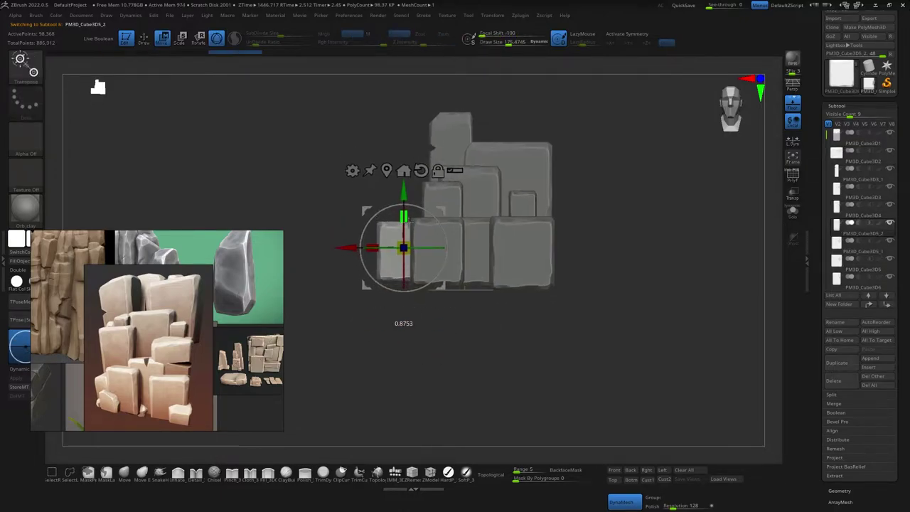
mouse_move(564, 370)
mouse_down()
mouse_move(595, 372)
mouse_move(618, 351)
mouse_move(626, 359)
mouse_move(188, 391)
mouse_move(28, 335)
mouse_up()
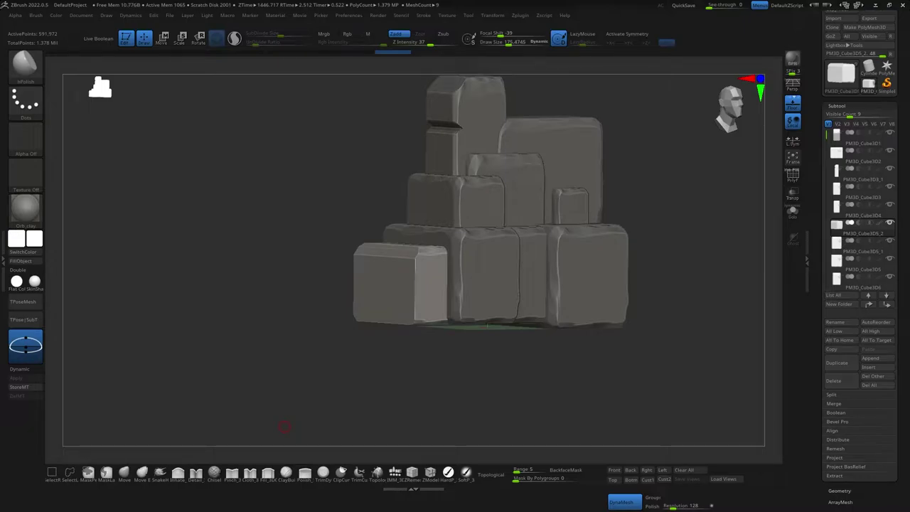
Plane block faces flatter with TrimDynamic and slash a horizontal crack across the tall top block
key(b)
key(t)
key(d)
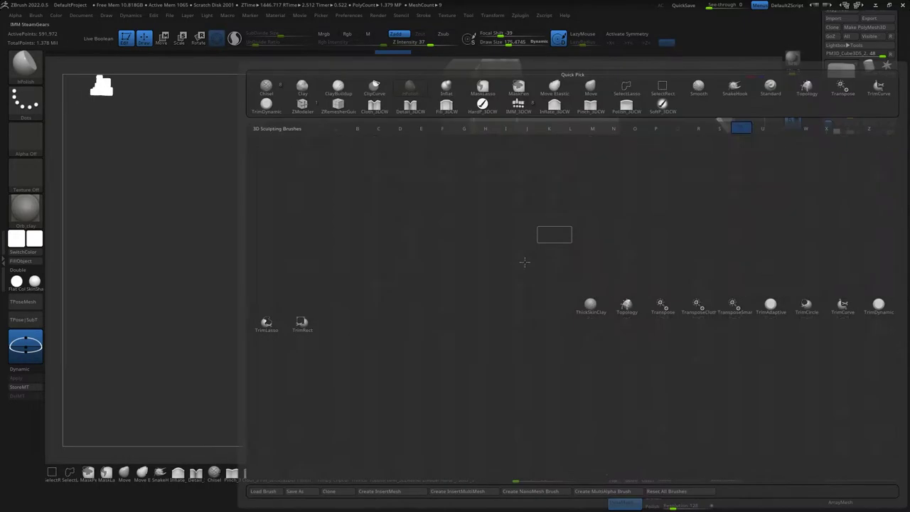
drag(284, 427, 483, 229)
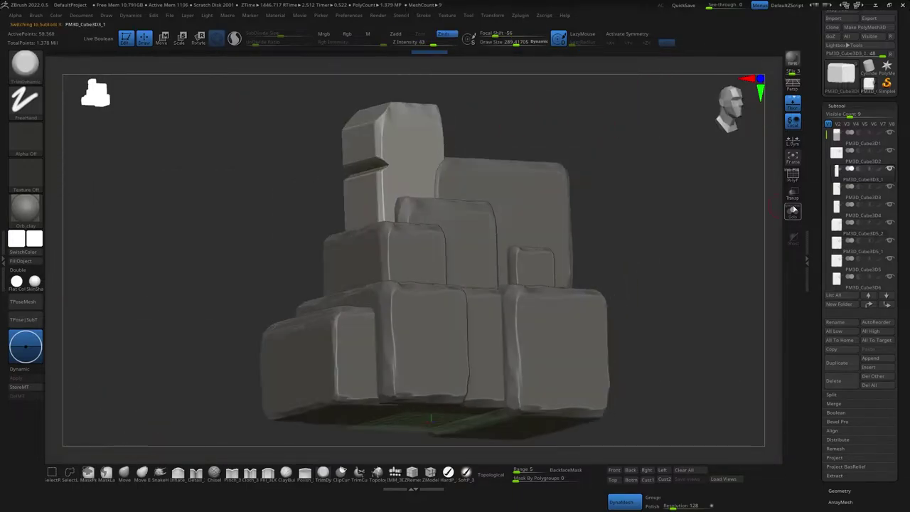
mouse_move(670, 346)
mouse_down()
mouse_move(429, 187)
mouse_move(325, 355)
mouse_move(453, 201)
mouse_move(382, 179)
mouse_move(412, 169)
mouse_move(476, 173)
mouse_up()
key(b)
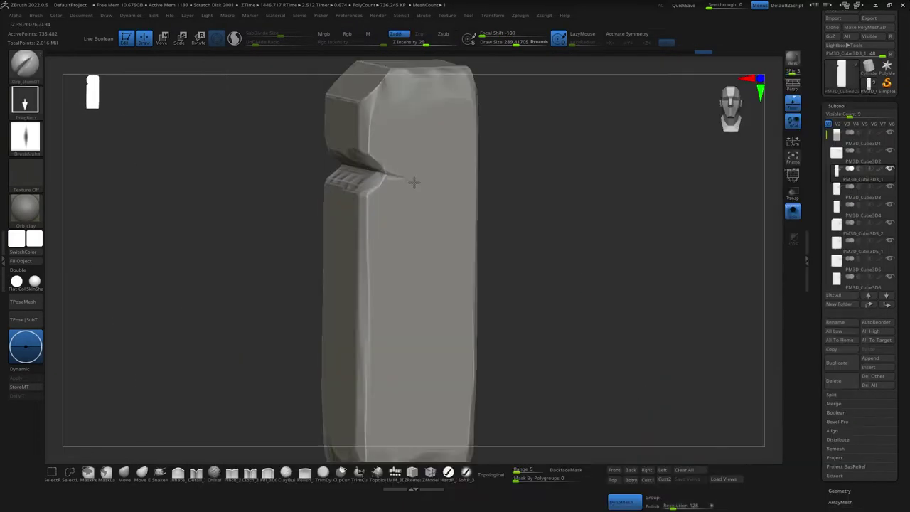
mouse_move(412, 183)
mouse_down()
mouse_move(377, 174)
mouse_move(645, 340)
mouse_up()
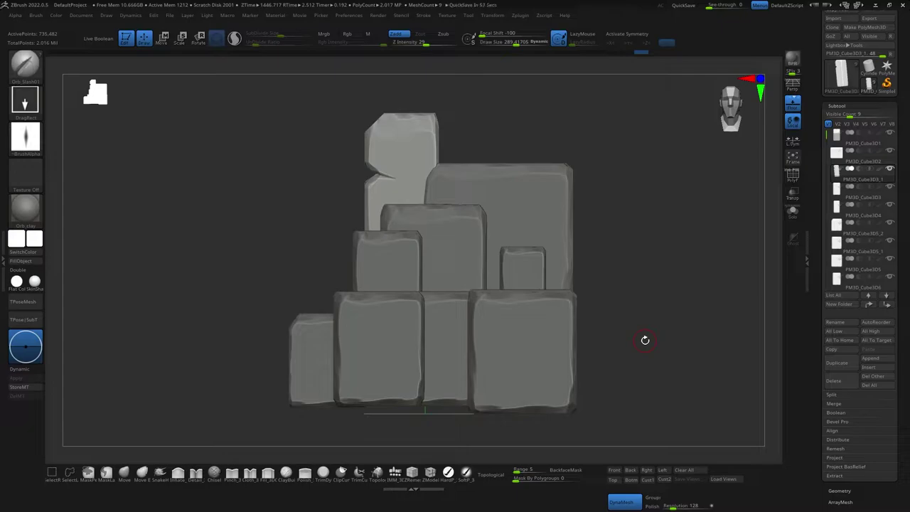
Mask the middle block, then fit the rock in view and select Cube3D4
alt+click(433, 310)
mouse_move(433, 311)
mouse_down()
mouse_move(693, 294)
mouse_move(433, 282)
mouse_up()
drag(689, 196, 749, 358)
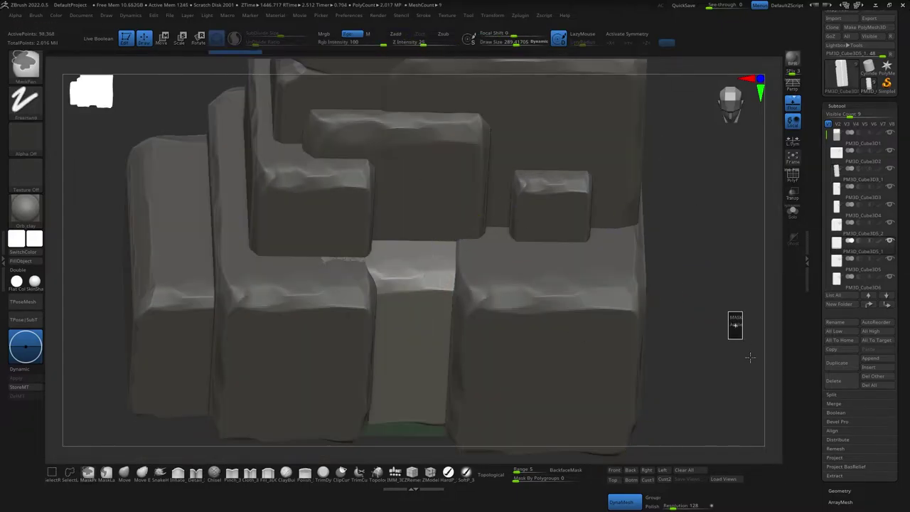
key(f)
mouse_move(606, 204)
mouse_down()
mouse_move(620, 199)
mouse_move(599, 260)
mouse_move(620, 182)
mouse_move(445, 260)
mouse_up()
alt+click(472, 297)
Choose the Orb_Extrem_Polish brush from the brush list
key(b)
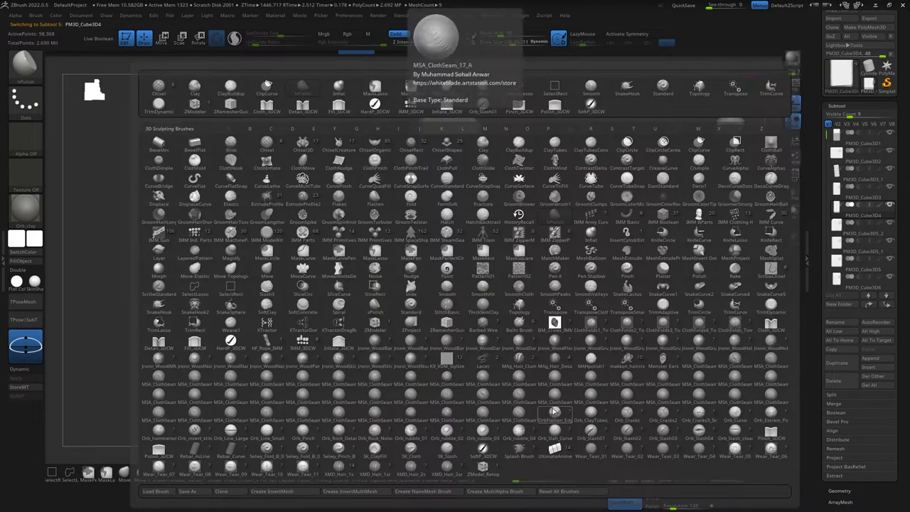
key(Escape)
key(b)
key(o)
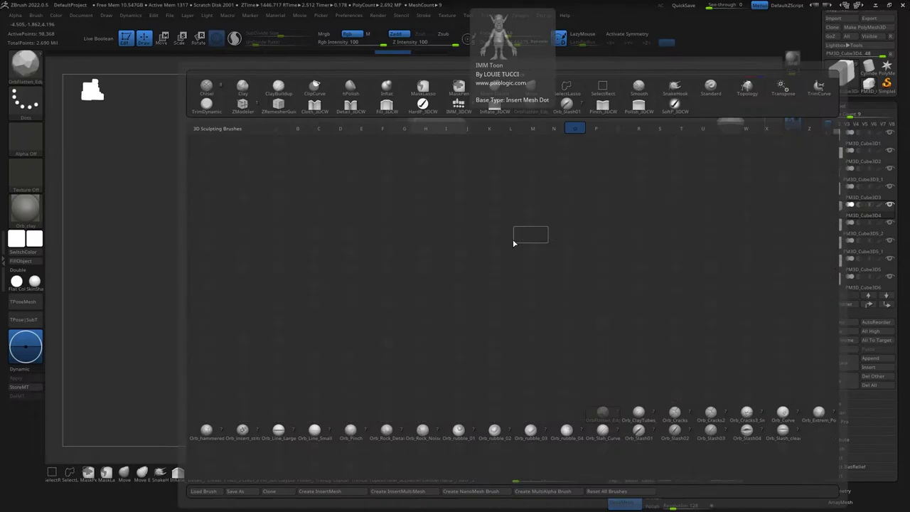
click(818, 419)
key(b)
key(Escape)
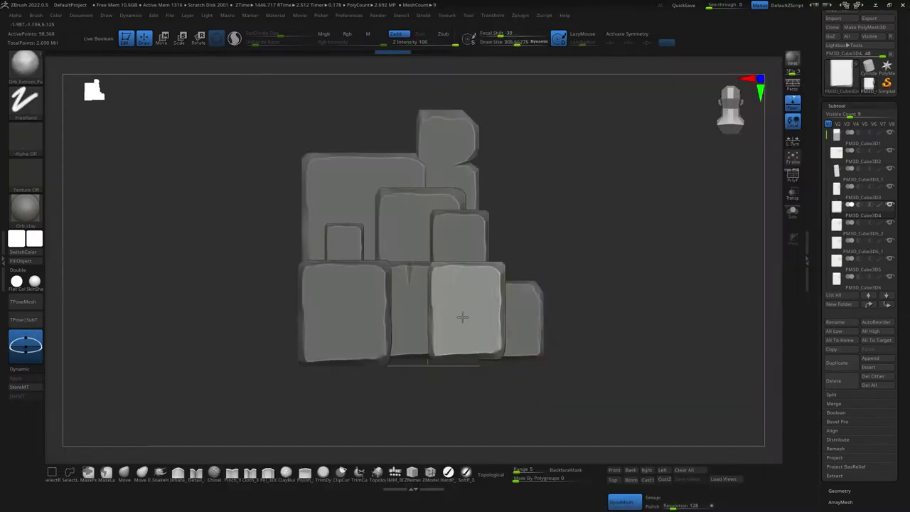
Polish the lower, middle, bottom-left, Cube3D3, back-left, small and top blocks
mouse_move(448, 354)
shift+mouse_down()
mouse_move(508, 305)
mouse_move(545, 232)
mouse_move(526, 240)
shift+mouse_up()
alt+click(526, 241)
alt+click(444, 216)
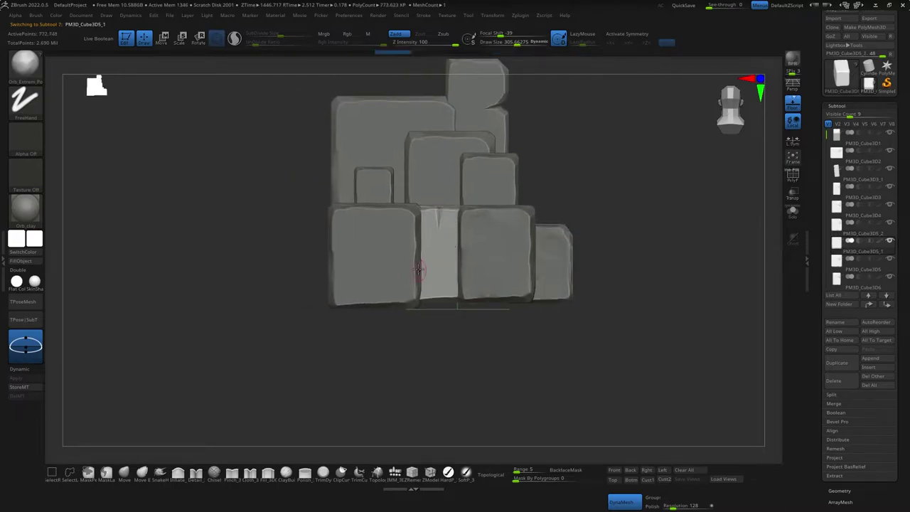
alt+click(372, 213)
alt+click(471, 203)
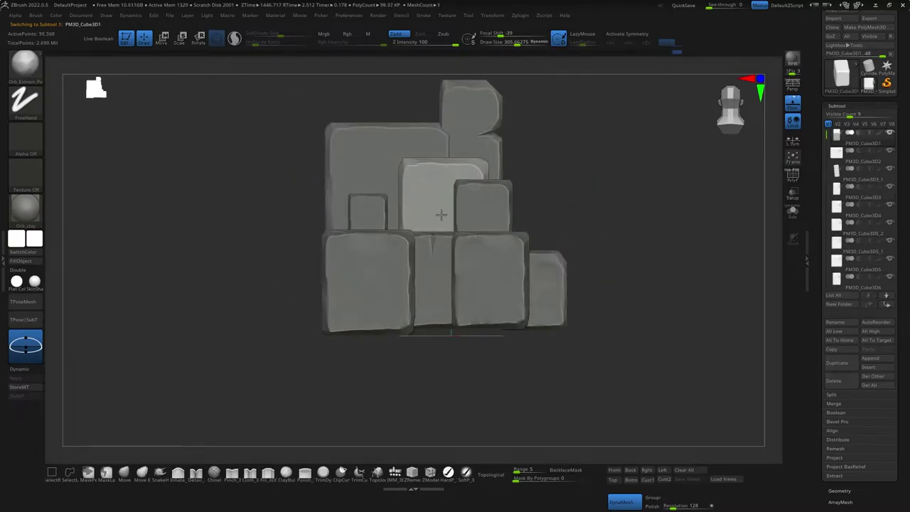
alt+click(411, 191)
alt+click(376, 233)
alt+click(474, 150)
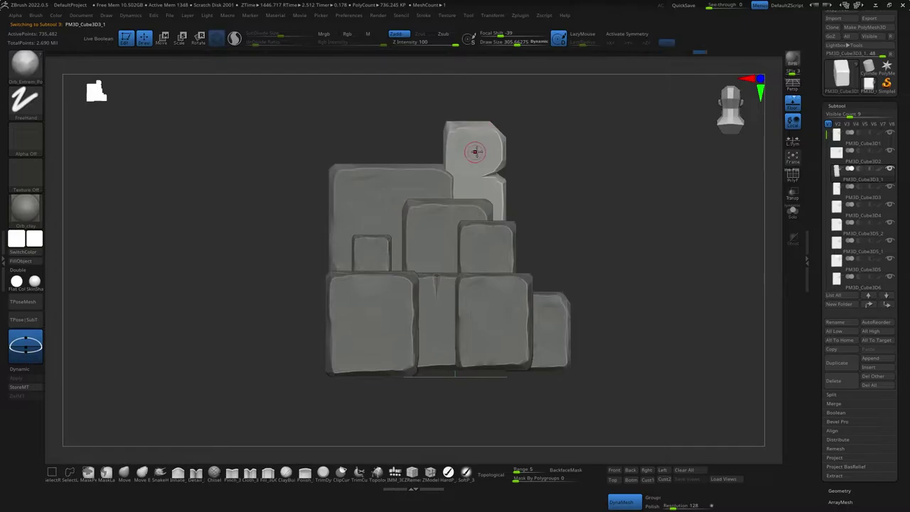
mouse_move(474, 150)
right_down()
mouse_move(486, 125)
mouse_move(451, 126)
mouse_move(432, 218)
right_up()
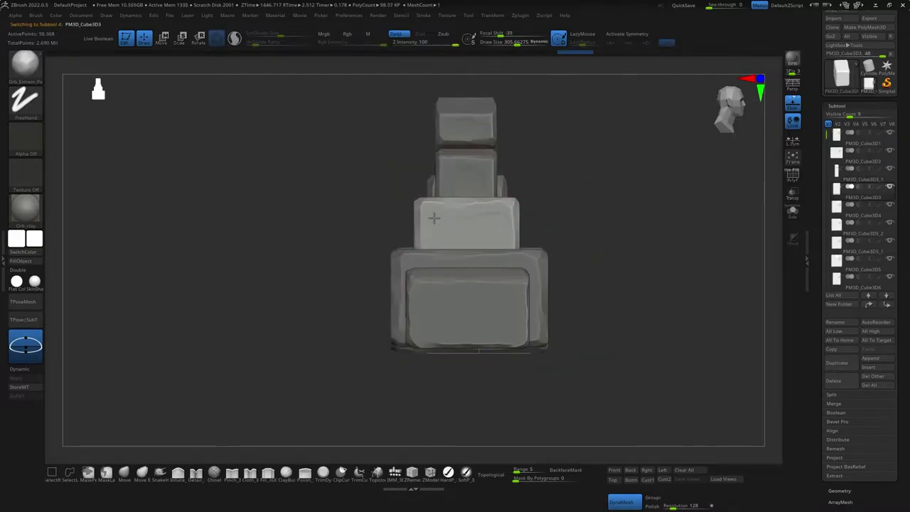
Continue polishing Cube3D5_2, the middle, tall and top blocks from different angles
alt+click(469, 307)
right_drag(469, 306, 518, 244)
shift+right_drag(417, 284, 515, 184)
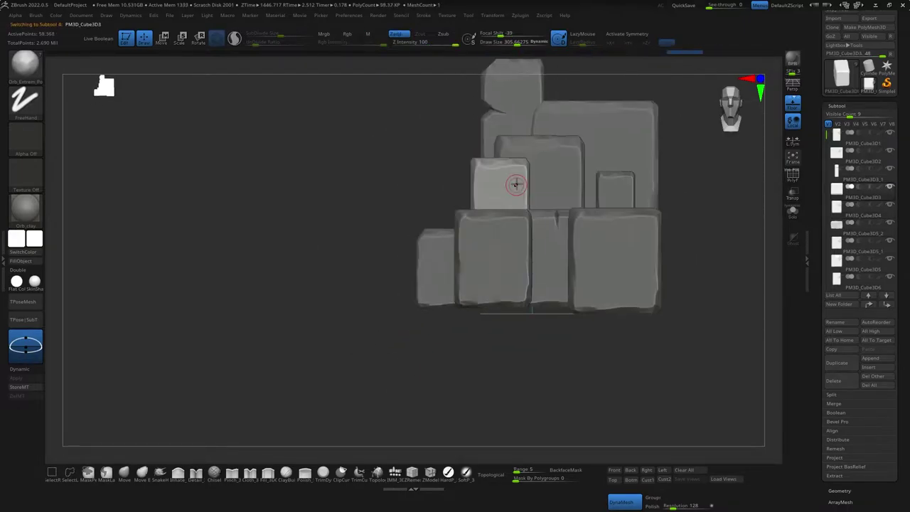
alt+click(542, 274)
mouse_move(485, 315)
right_down()
mouse_move(548, 244)
mouse_move(508, 264)
mouse_move(642, 262)
right_up()
alt+click(569, 235)
mouse_move(569, 235)
right_down()
mouse_move(524, 223)
mouse_move(624, 141)
right_up()
alt+click(524, 223)
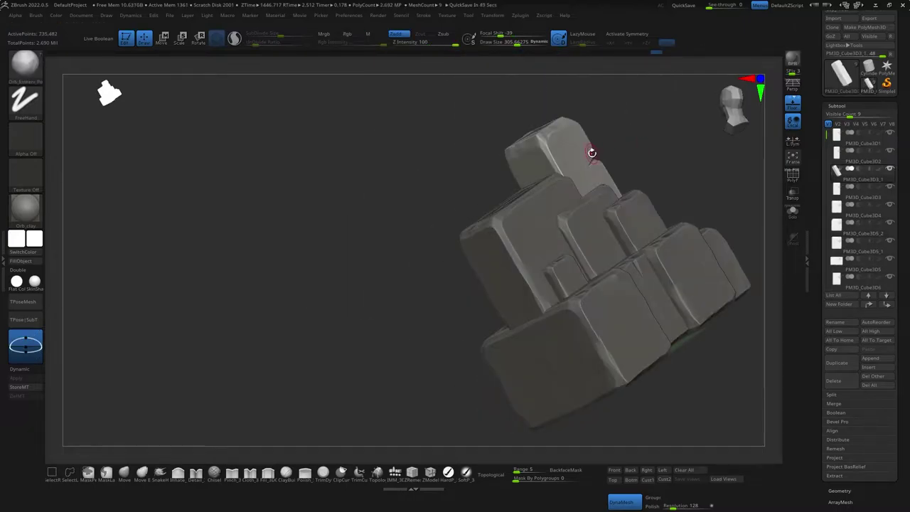
mouse_move(592, 153)
right_down()
mouse_move(657, 138)
mouse_move(687, 291)
right_up()
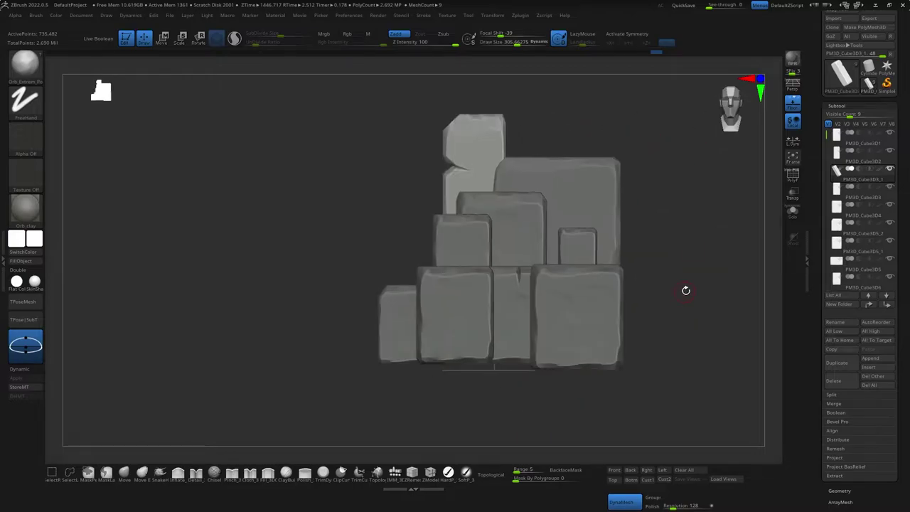
Adjust the brush settings and add small round pits to the back, top and Cube3D6 blocks
alt+click(510, 218)
key(space)
alt+click(508, 270)
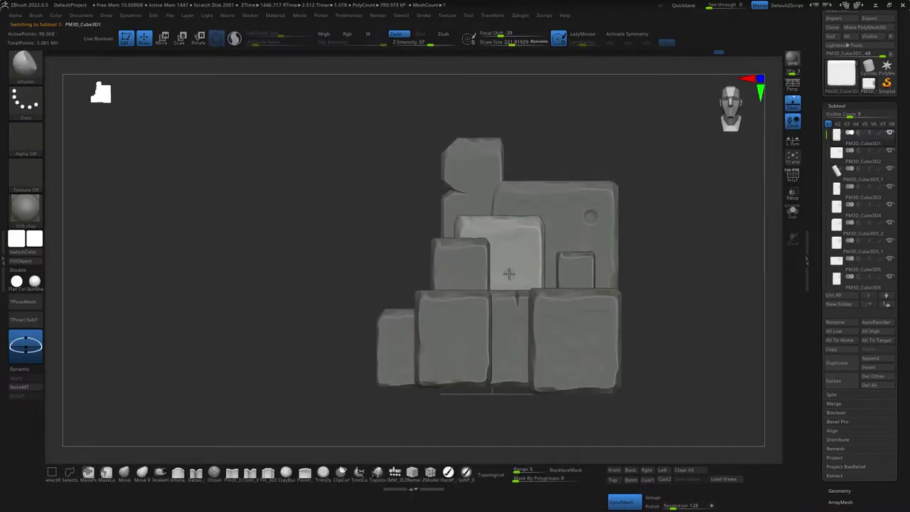
mouse_move(508, 270)
right_down()
mouse_move(588, 175)
mouse_move(591, 82)
mouse_move(497, 239)
right_up()
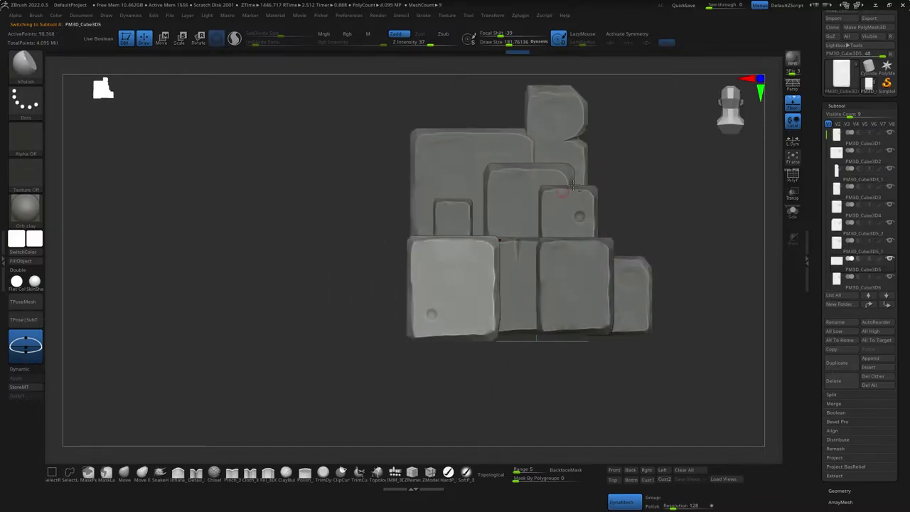
alt+click(497, 238)
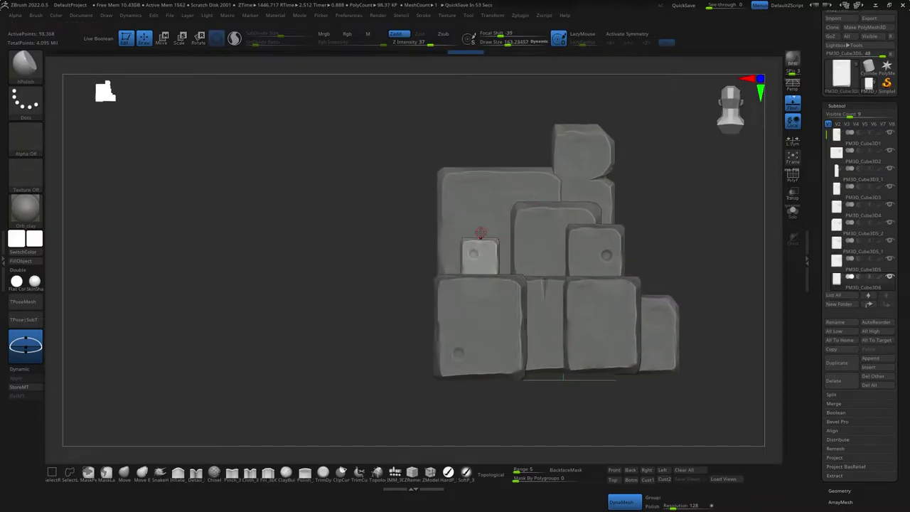
mouse_move(569, 278)
mouse_down()
mouse_move(488, 321)
mouse_move(605, 260)
mouse_move(577, 277)
mouse_move(688, 337)
mouse_move(629, 303)
mouse_up()
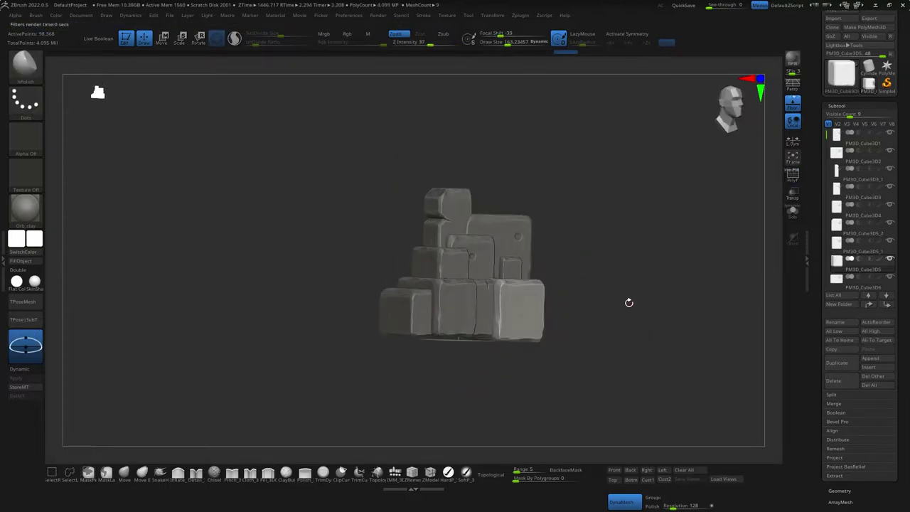
Save the project into the new RockSquared folder inside Rocks
key(ctrl+s)
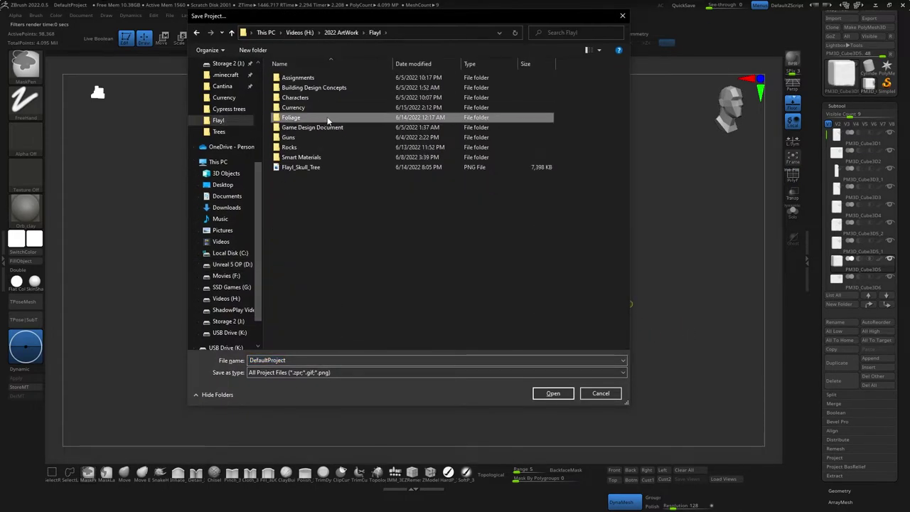
key(Return)
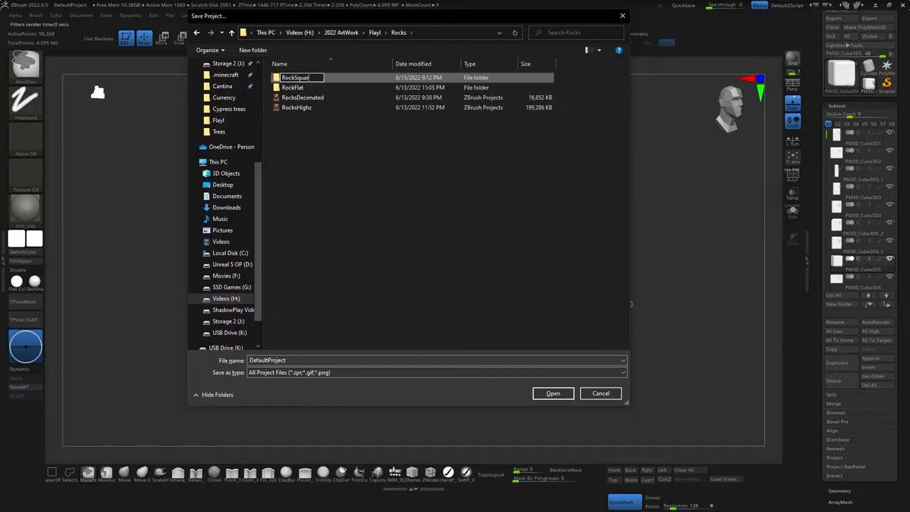
key(Return)
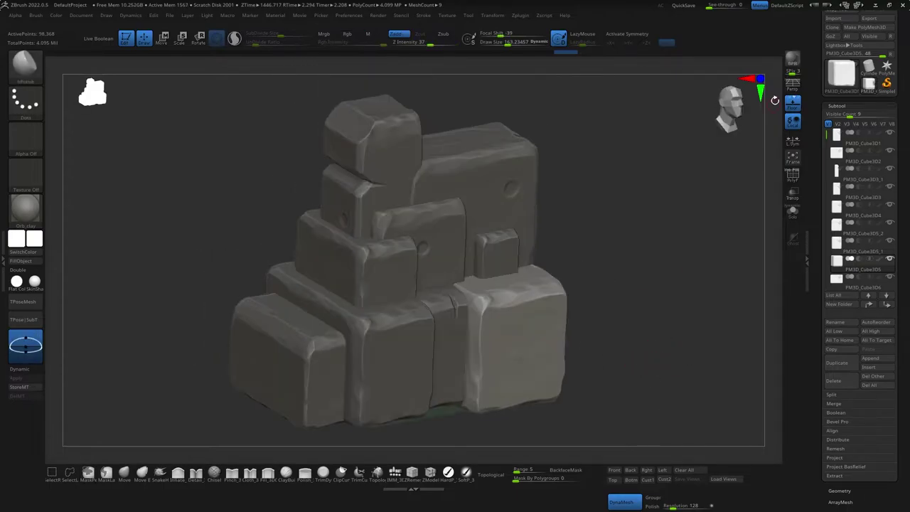
mouse_move(541, 301)
shift+mouse_down()
mouse_move(562, 358)
mouse_move(622, 339)
mouse_move(646, 349)
shift+mouse_up()
MergeDown the block into the subtool below and show only the active subtool
click(834, 404)
click(841, 412)
key(Return)
click(837, 105)
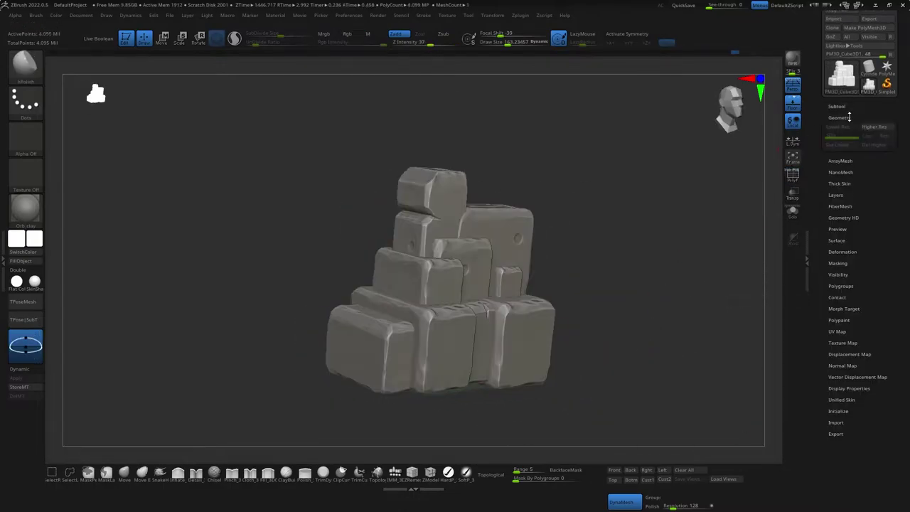
click(793, 211)
key(ctrl+shift+d)
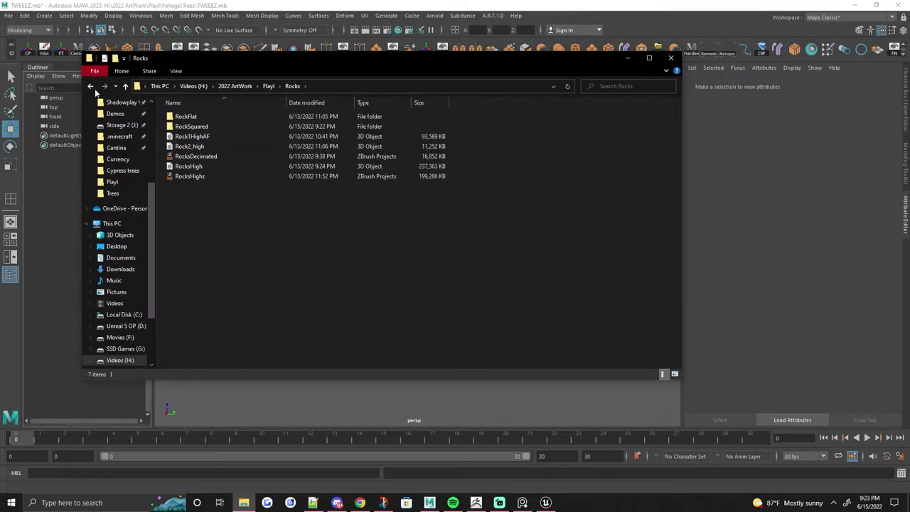
Import the rock mesh from the RockSquared folder and start Quad Draw on its surface
double_click(213, 126)
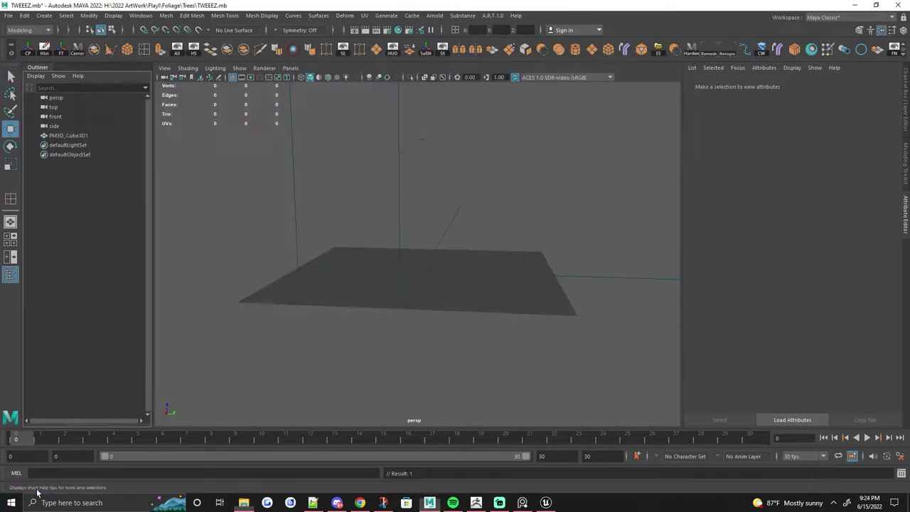
key(r)
alt+drag(515, 283, 520, 193)
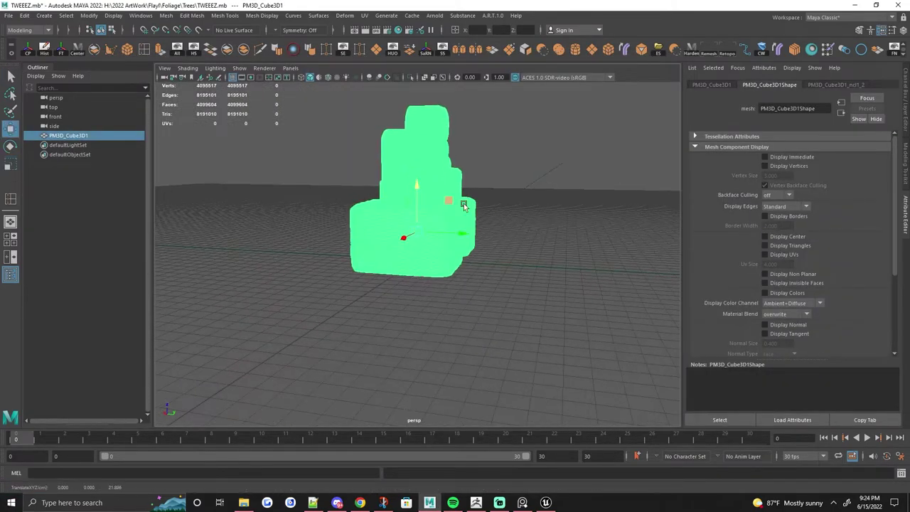
key(w)
click(906, 163)
click(869, 359)
scroll(304, 265, up, 5)
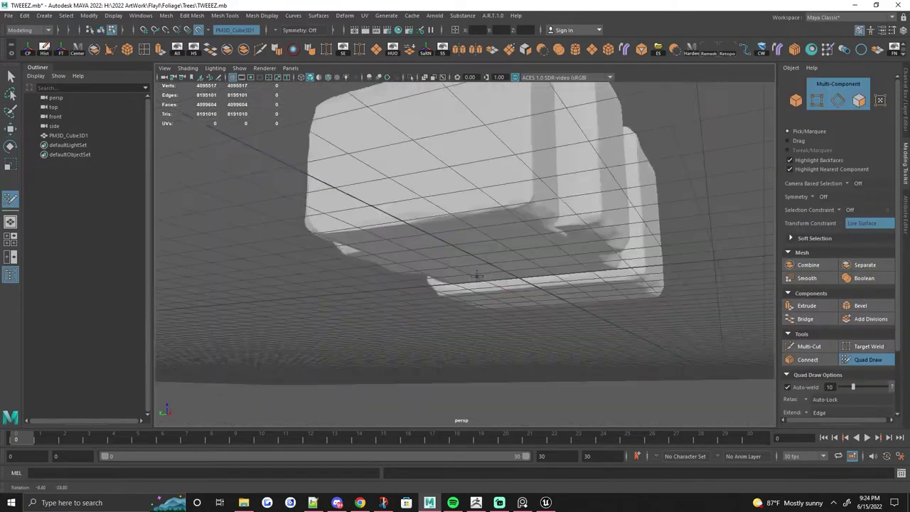
Draw a strip of retopology quads across the rock's lower block
mouse_move(305, 264)
alt+mouse_down()
mouse_move(388, 186)
mouse_move(417, 321)
mouse_move(321, 313)
mouse_move(341, 317)
mouse_move(495, 229)
alt+mouse_up()
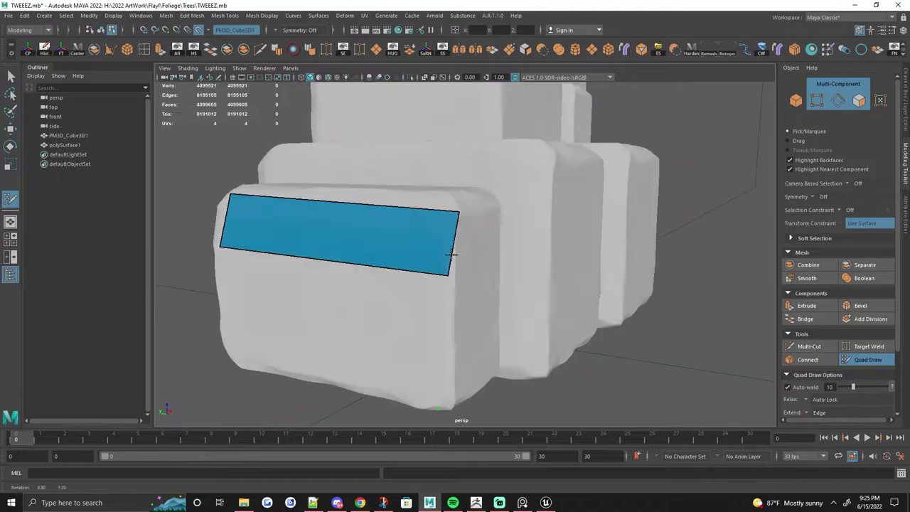
mouse_move(390, 140)
alt+mouse_down()
mouse_move(346, 329)
mouse_move(443, 270)
mouse_move(421, 278)
mouse_move(417, 396)
mouse_move(427, 384)
mouse_move(417, 311)
mouse_move(353, 227)
mouse_move(423, 193)
mouse_move(377, 248)
mouse_move(382, 164)
alt+mouse_up()
shift+click(377, 248)
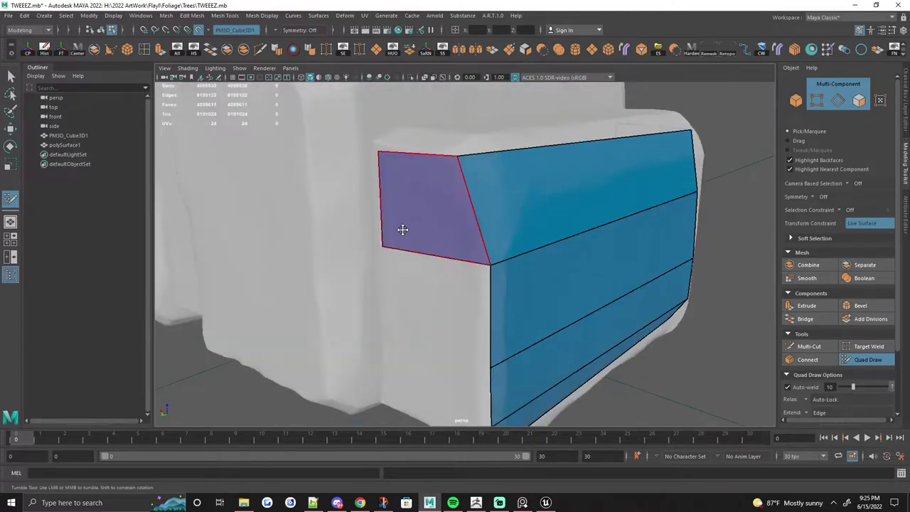
shift+click(402, 229)
mouse_move(403, 229)
alt+mouse_down()
mouse_move(410, 349)
mouse_move(437, 273)
mouse_move(399, 242)
mouse_move(427, 228)
mouse_move(406, 220)
mouse_move(414, 216)
alt+mouse_up()
shift+click(431, 275)
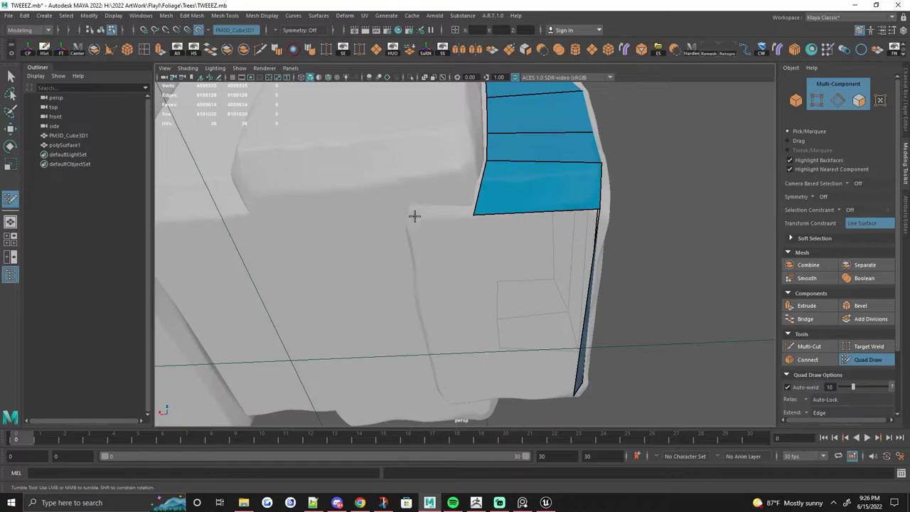
mouse_move(573, 206)
alt+mouse_down()
mouse_move(477, 249)
mouse_move(493, 122)
mouse_move(386, 116)
mouse_move(498, 171)
alt+mouse_up()
Undo a misplaced point and add more quad faces along the lower corner
key(ctrl+z)
alt+drag(458, 236, 520, 253)
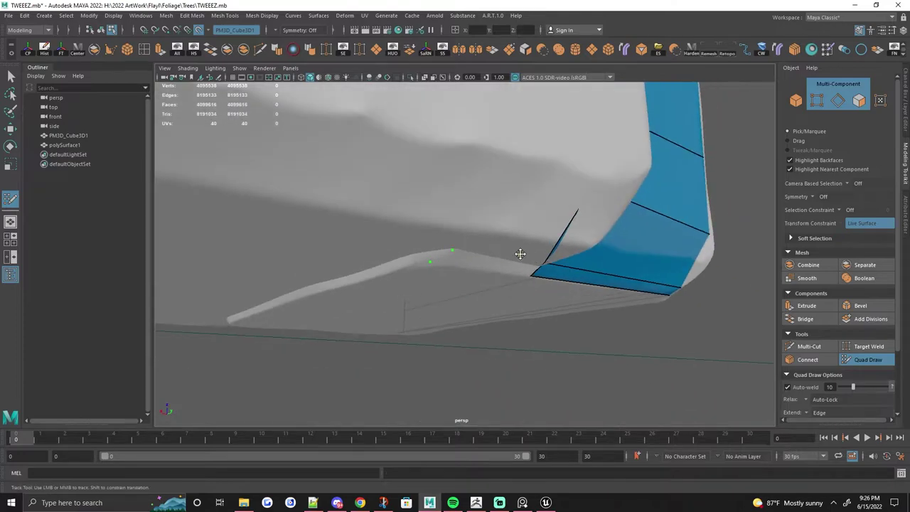
alt+drag(437, 255, 443, 180)
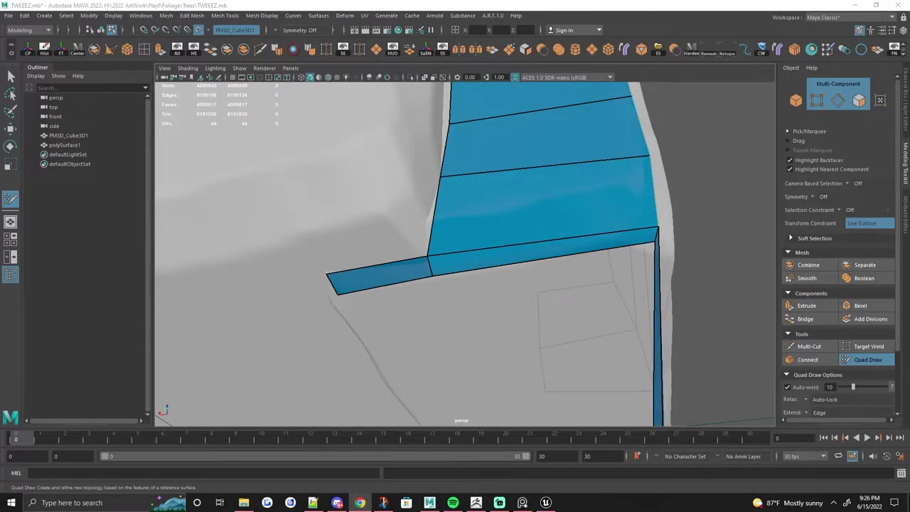
mouse_move(426, 213)
alt+mouse_down()
mouse_move(341, 270)
mouse_move(384, 249)
mouse_move(529, 213)
alt+mouse_up()
shift+click(384, 249)
alt+middle_drag(529, 214, 492, 219)
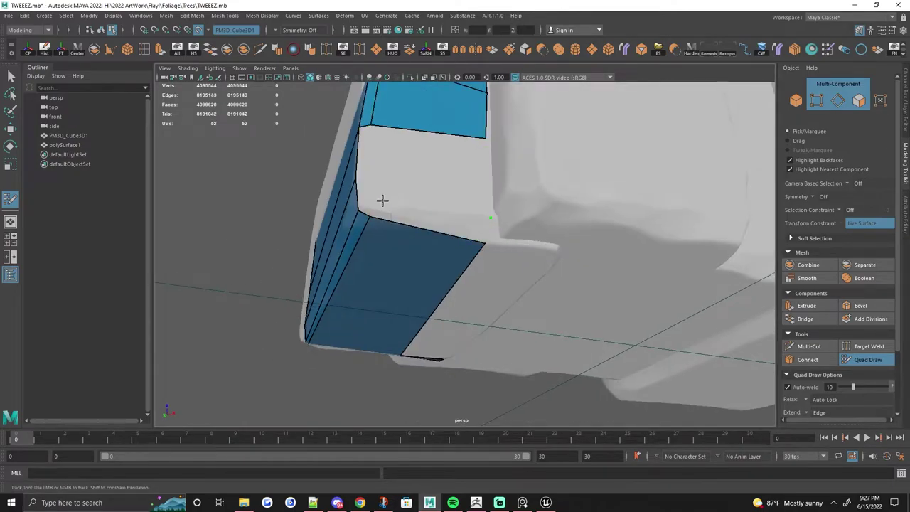
shift+click(443, 220)
mouse_move(443, 220)
alt+mouse_down()
mouse_move(494, 195)
mouse_move(465, 228)
alt+mouse_up()
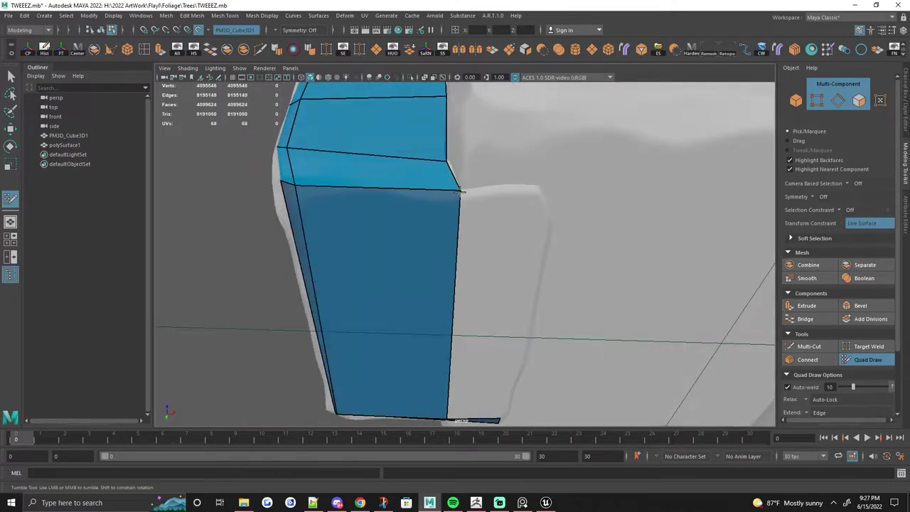
mouse_move(461, 192)
alt+mouse_down()
mouse_move(485, 218)
mouse_move(447, 260)
mouse_move(567, 286)
mouse_move(446, 235)
mouse_move(387, 304)
mouse_move(443, 320)
mouse_move(459, 272)
mouse_move(422, 258)
mouse_move(491, 242)
mouse_move(516, 248)
alt+mouse_up()
Delete the stray faces near the bottom edge and insert an edge loop through the strip
ctrl+shift+click(447, 261)
ctrl+shift+click(567, 287)
ctrl+shift+click(416, 298)
ctrl+click(394, 276)
Isolate the retopology mesh to check coverage, then undo the last quad-drawn point
key(q)
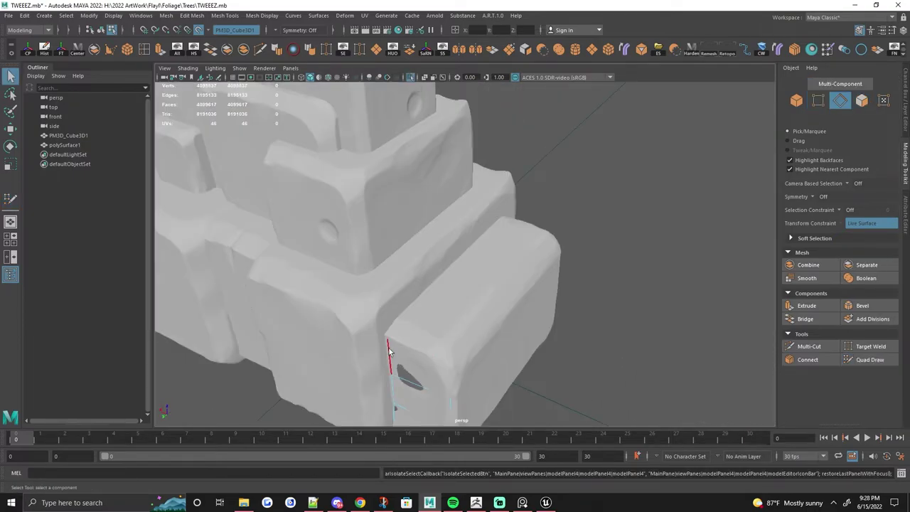
click(511, 246)
key(ctrl+1)
key(ctrl+1)
key(y)
mouse_move(595, 276)
alt+mouse_down()
mouse_move(472, 317)
mouse_move(441, 270)
mouse_move(457, 262)
mouse_move(366, 270)
mouse_move(544, 238)
mouse_move(445, 277)
mouse_move(427, 258)
mouse_move(407, 266)
alt+mouse_up()
key(ctrl+z)
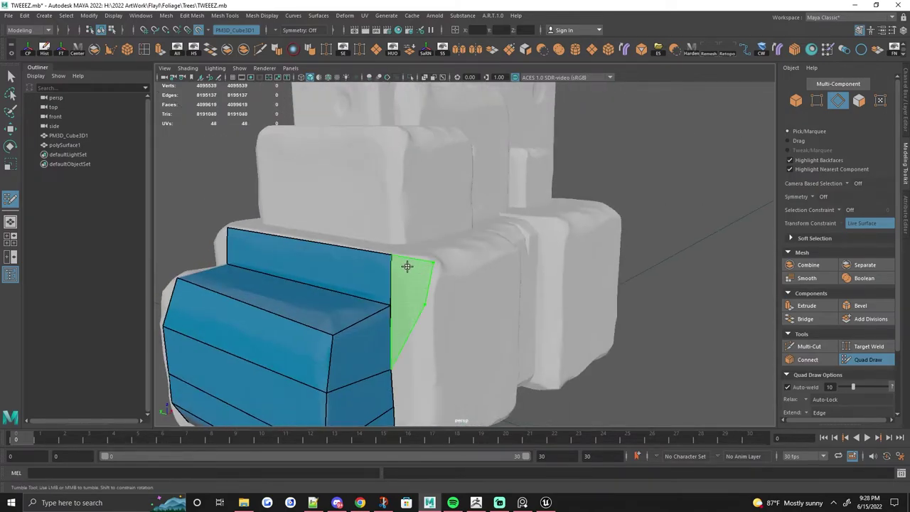
alt+drag(412, 333, 437, 300)
alt+right_drag(437, 301, 426, 355)
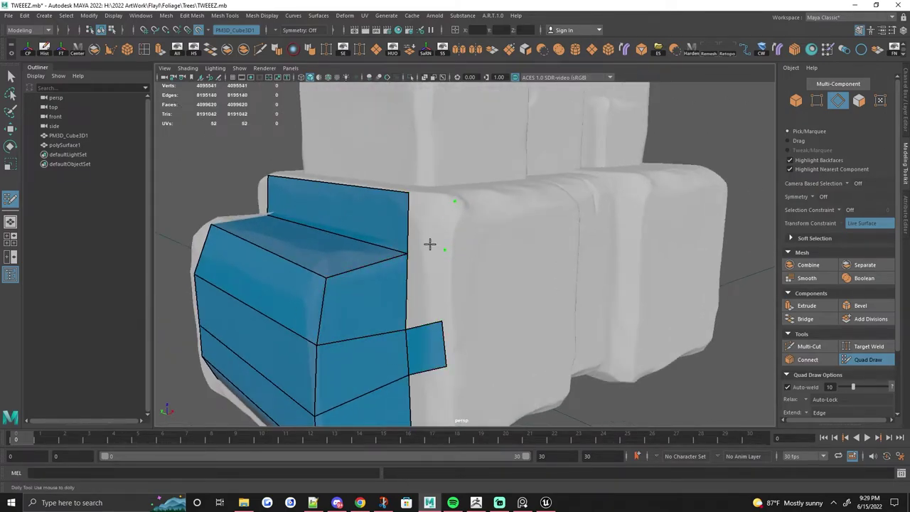
Isolate and frame the retopology mesh again, then bring back the sculpt for Quad Draw
key(q)
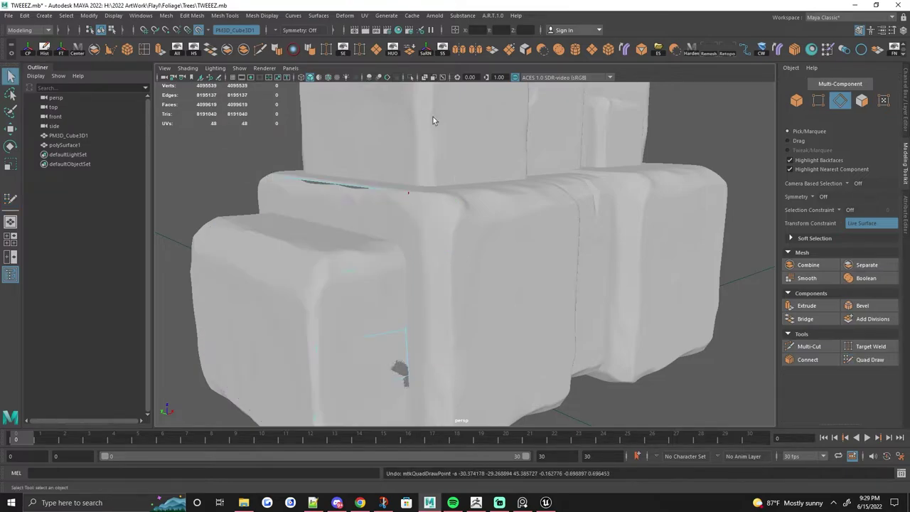
key(ctrl+1)
key(f)
key(w)
mouse_move(416, 305)
alt+mouse_down()
mouse_move(391, 218)
mouse_move(400, 360)
alt+mouse_up()
key(ctrl+1)
click(868, 359)
Fill gaps with new quad faces on the front block's side
alt+right_drag(370, 234, 409, 225)
alt+drag(409, 225, 471, 301)
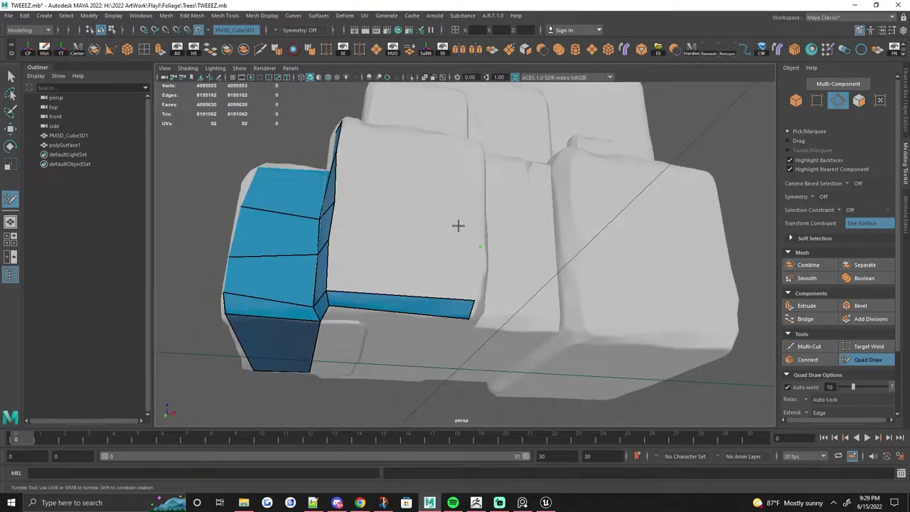
mouse_move(458, 226)
alt+mouse_down()
mouse_move(473, 215)
mouse_move(467, 192)
mouse_move(455, 214)
alt+mouse_up()
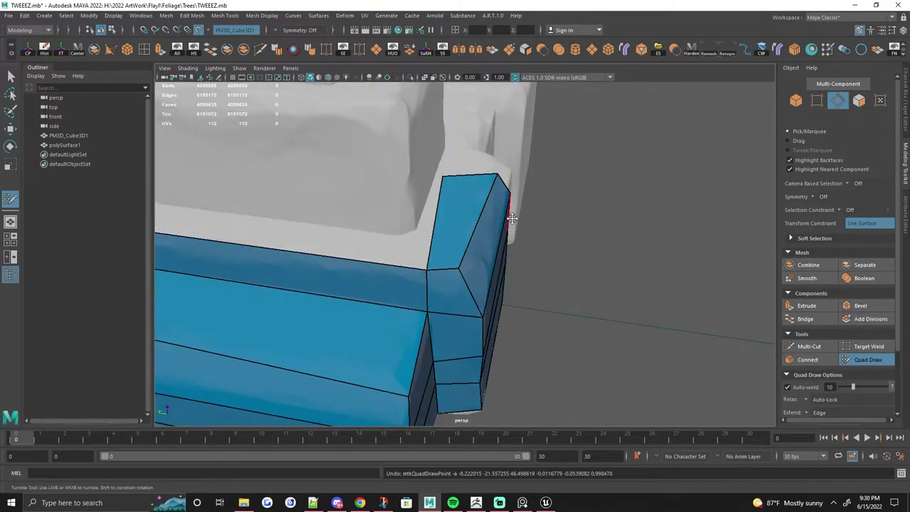
mouse_move(512, 218)
alt+mouse_down()
mouse_move(465, 260)
mouse_move(463, 313)
alt+mouse_up()
mouse_move(470, 182)
alt+mouse_down()
mouse_move(414, 234)
mouse_move(471, 254)
mouse_move(461, 292)
mouse_move(286, 294)
mouse_move(362, 307)
mouse_move(501, 169)
mouse_move(406, 275)
mouse_move(380, 203)
mouse_move(431, 256)
alt+mouse_up()
alt+right_drag(431, 256, 409, 244)
mouse_move(408, 244)
alt+mouse_down()
mouse_move(463, 246)
mouse_move(430, 245)
mouse_move(494, 260)
alt+mouse_up()
shift+click(427, 240)
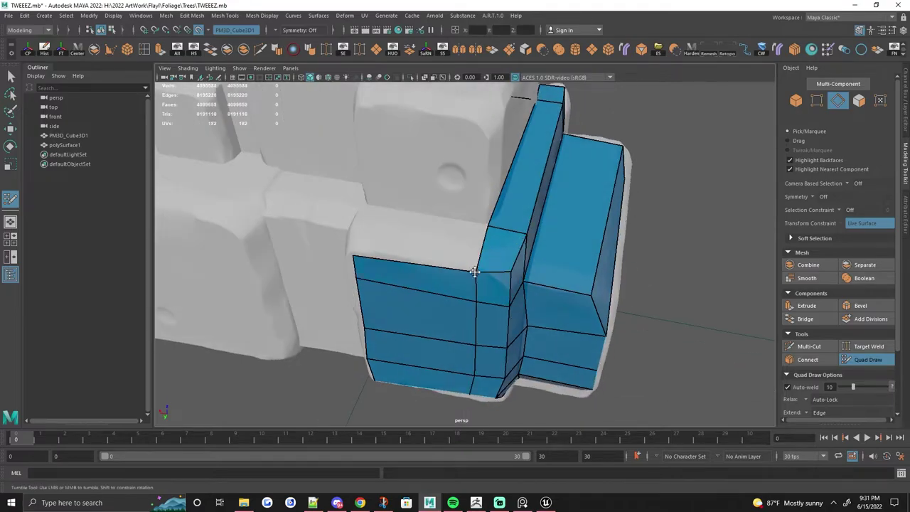
shift+click(365, 205)
alt+drag(365, 205, 406, 240)
mouse_move(507, 243)
alt+mouse_down()
mouse_move(412, 244)
mouse_move(458, 204)
mouse_move(455, 228)
mouse_move(390, 250)
mouse_move(459, 220)
mouse_move(579, 222)
mouse_move(537, 292)
mouse_move(463, 235)
alt+mouse_up()
Extend the strip and fill the remaining gaps between the two face strips
shift+click(459, 219)
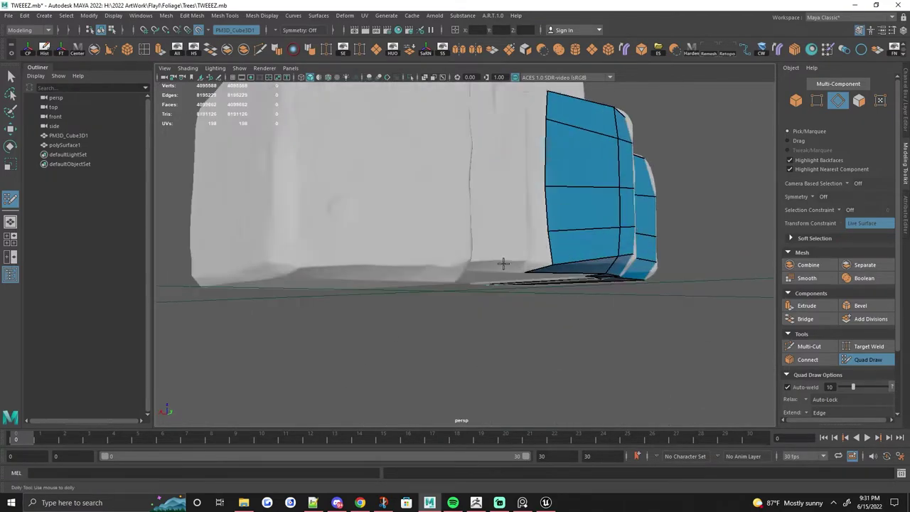
mouse_move(462, 234)
alt+right_down()
mouse_move(451, 235)
mouse_move(450, 285)
alt+right_up()
mouse_move(450, 285)
alt+mouse_down()
mouse_move(439, 319)
mouse_move(456, 219)
mouse_move(419, 240)
mouse_move(386, 204)
mouse_move(476, 309)
mouse_move(401, 239)
mouse_move(473, 364)
alt+mouse_up()
shift+click(439, 319)
shift+click(400, 240)
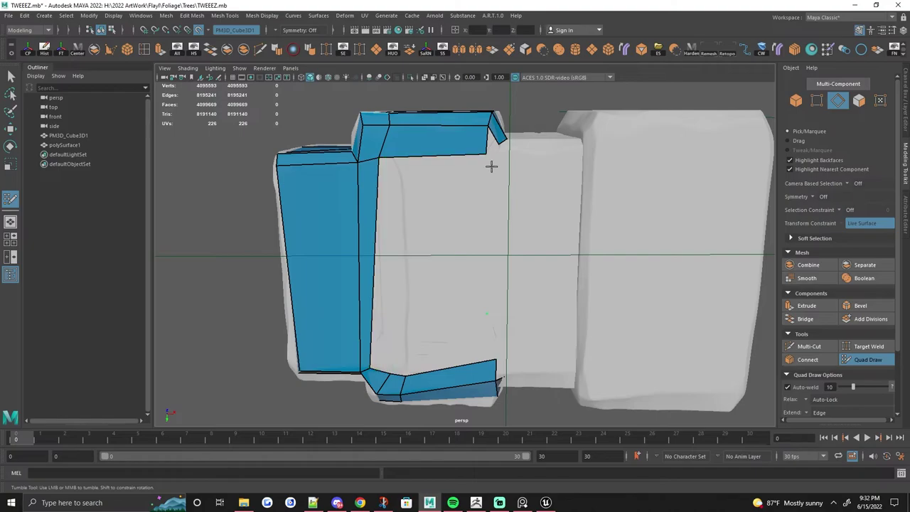
shift+click(482, 310)
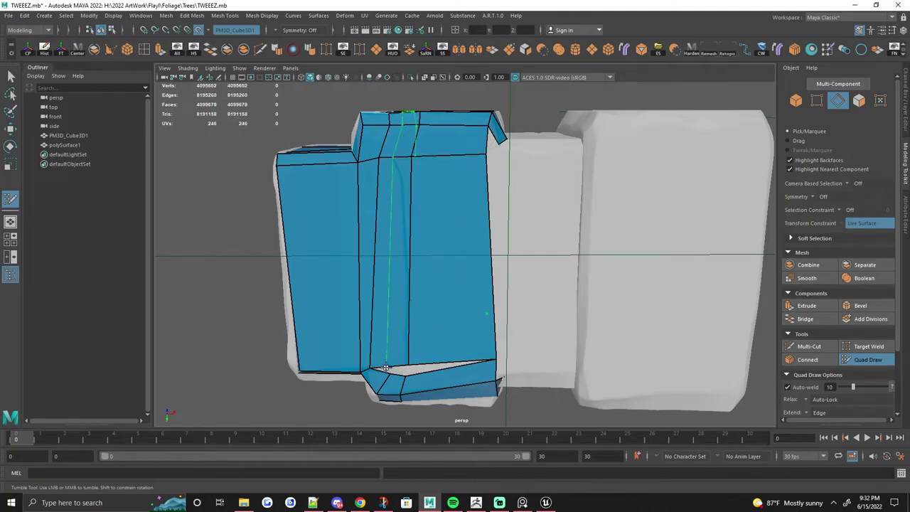
alt+drag(442, 340, 415, 307)
Add more quad faces around the front base block, turning a preview triangle into a face
key(q)
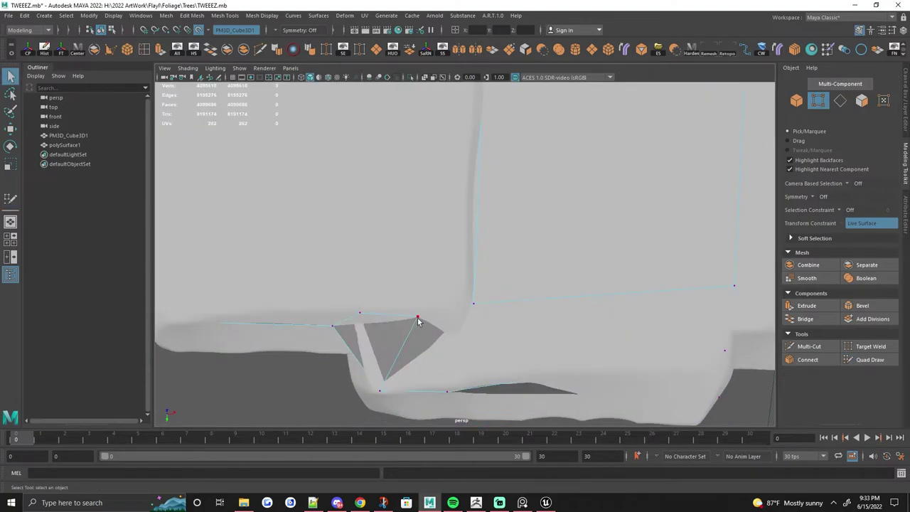
alt+drag(410, 85, 421, 249)
click(868, 360)
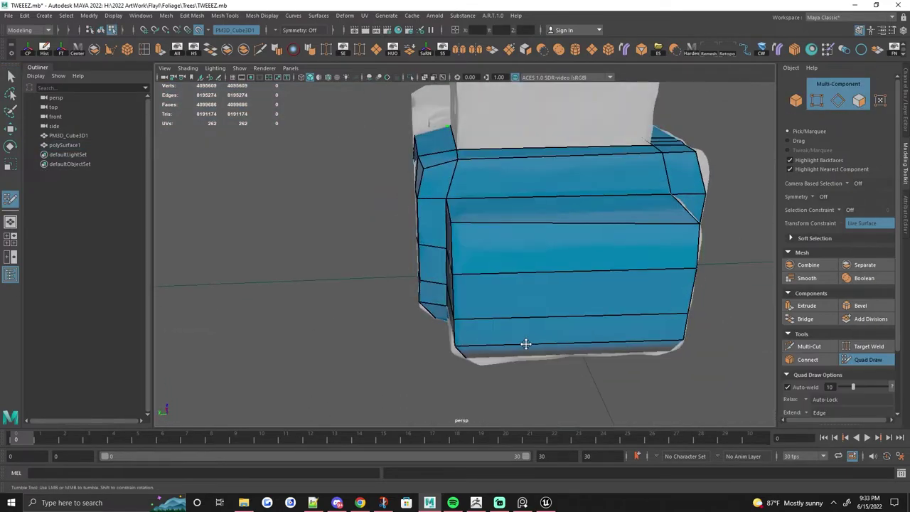
mouse_move(524, 345)
alt+mouse_down()
mouse_move(440, 252)
mouse_move(514, 187)
mouse_move(602, 232)
mouse_move(611, 275)
mouse_move(536, 307)
mouse_move(633, 244)
mouse_move(523, 231)
mouse_move(439, 237)
alt+mouse_up()
shift+click(537, 307)
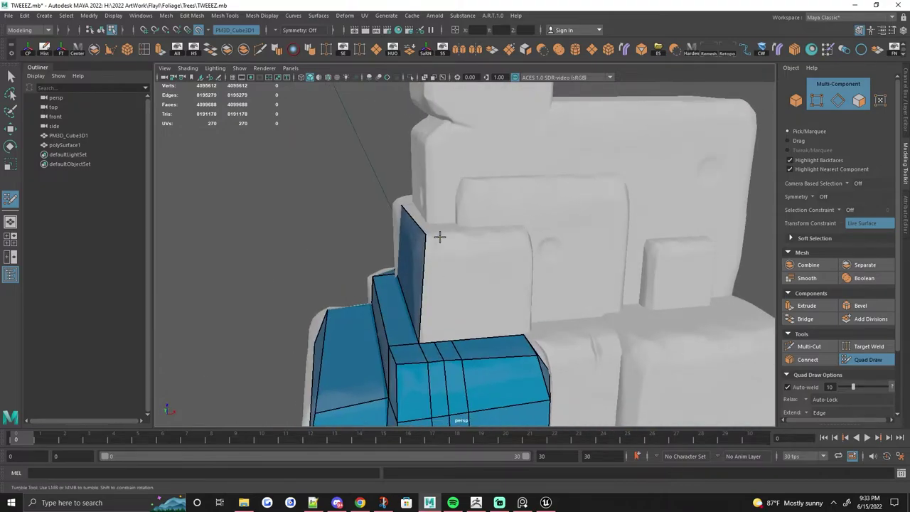
shift+click(434, 291)
alt+drag(434, 292, 556, 211)
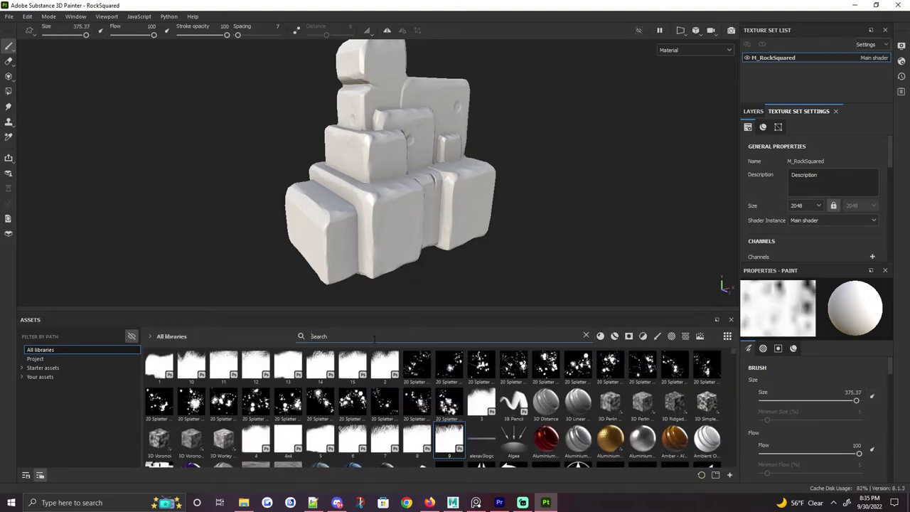
Apply the Slate - AIG Stylized Stone material to the rock
text(Slate AIG)
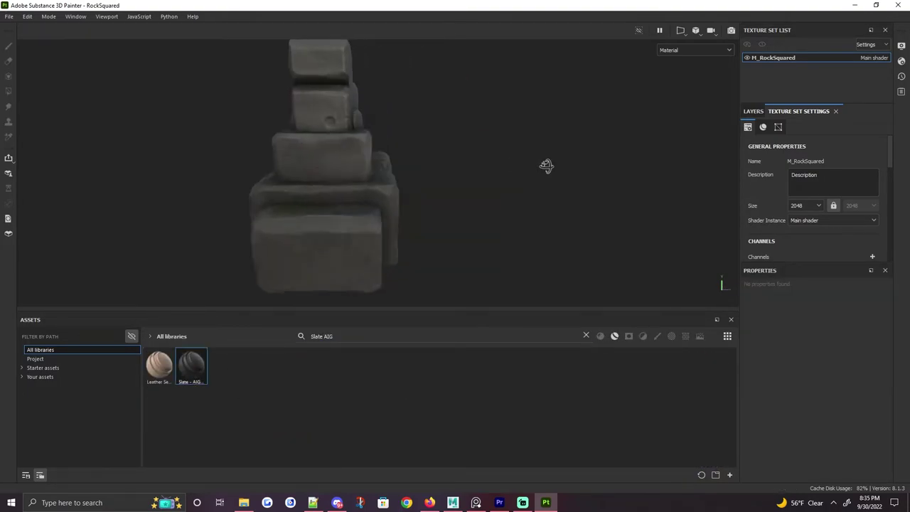
mouse_move(546, 166)
alt+mouse_down()
mouse_move(544, 203)
mouse_move(648, 143)
alt+mouse_up()
click(753, 111)
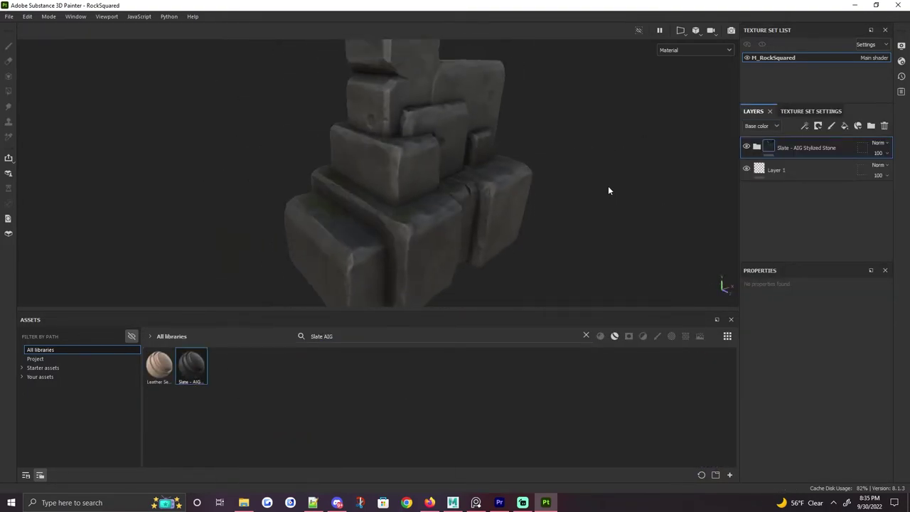
alt+drag(608, 191, 661, 178)
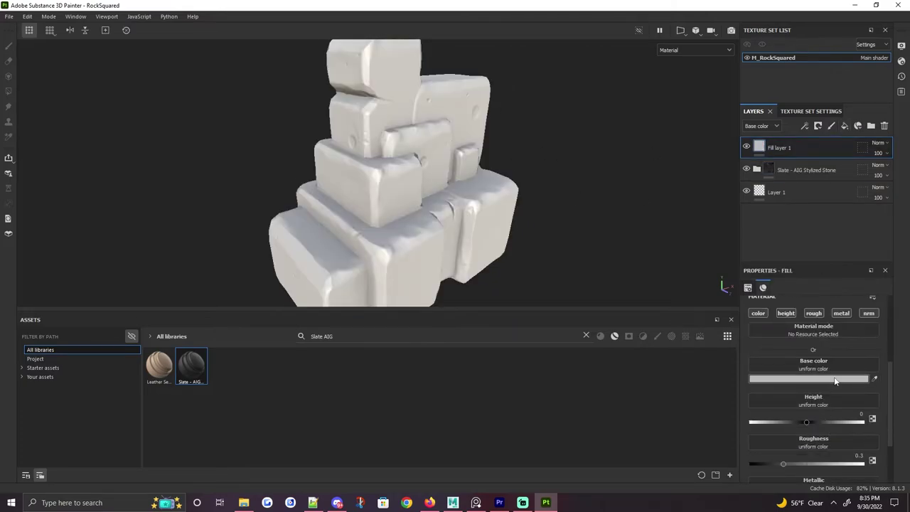
Add a brown fill layer with a black mask driven by a Dirt generator at lowered Dirt Level
click(835, 382)
click(725, 419)
right_click(777, 142)
click(805, 314)
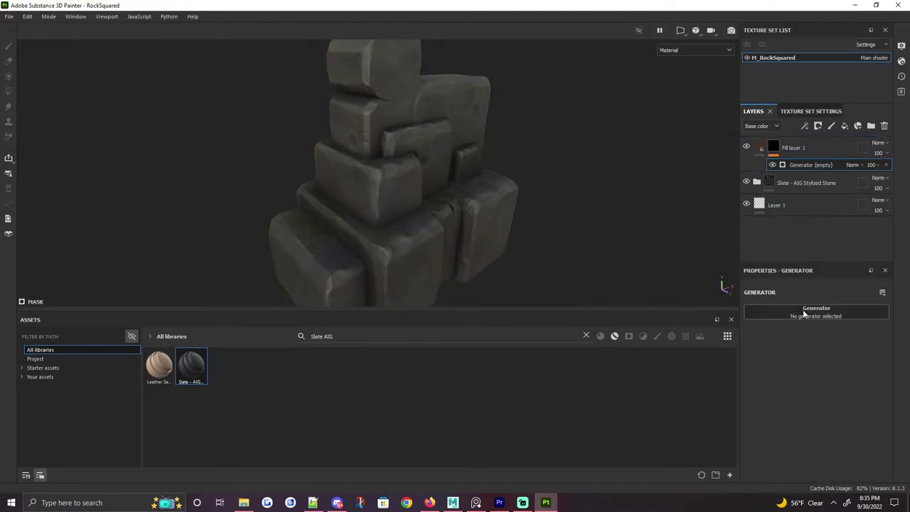
click(804, 314)
click(832, 355)
alt+drag(534, 251, 597, 249)
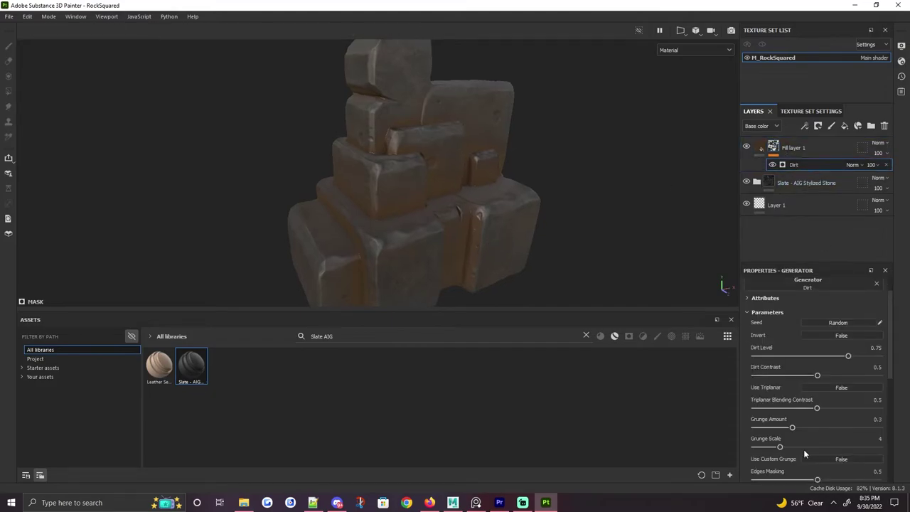
drag(848, 356, 805, 356)
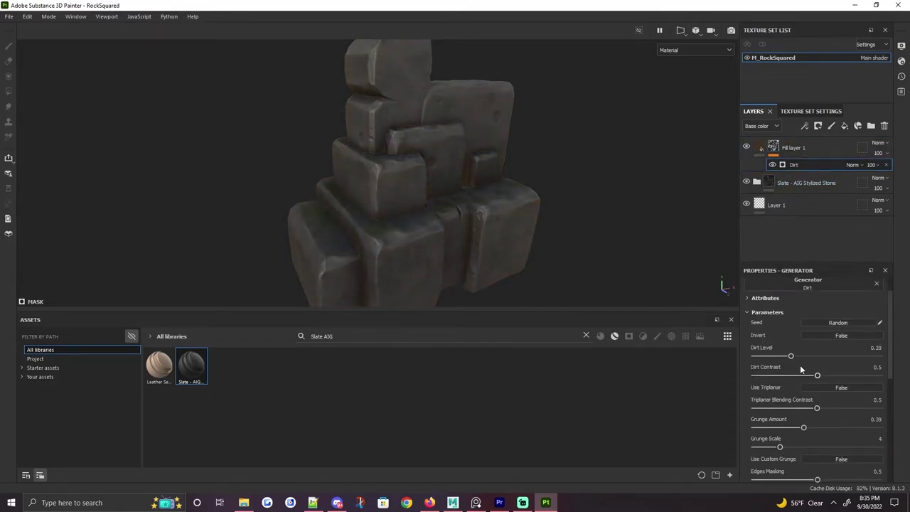
mouse_move(583, 256)
alt+mouse_down()
mouse_move(540, 244)
mouse_move(518, 169)
alt+mouse_up()
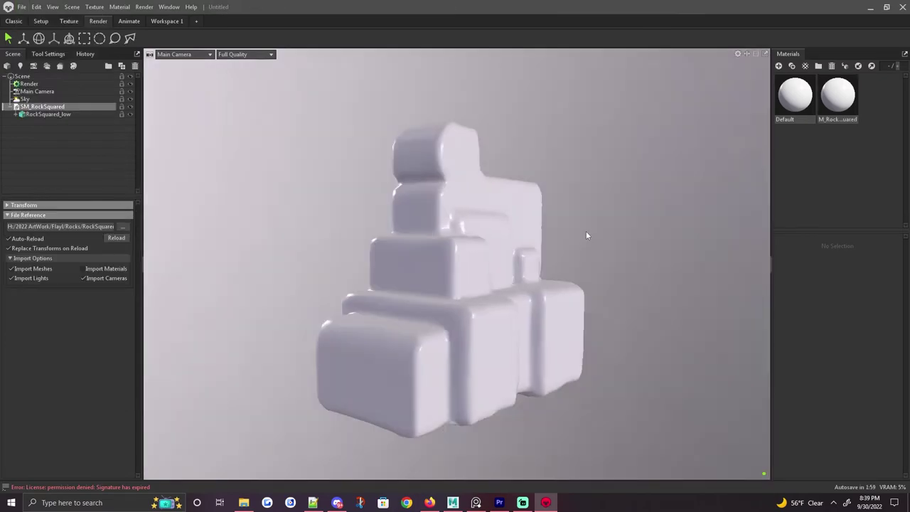
Assign the exported texture maps to the rock's material slots
click(832, 99)
scroll(853, 320, down, 2)
key(alt+Tab)
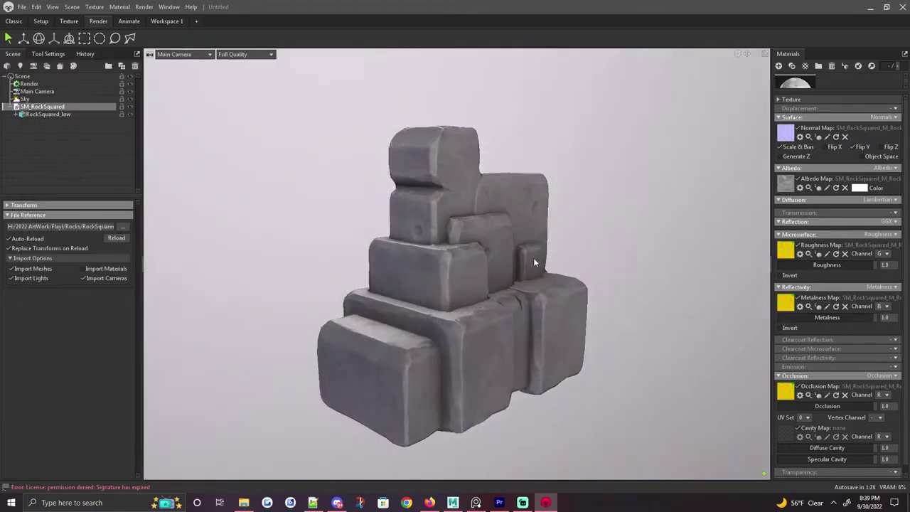
mouse_move(533, 258)
mouse_down()
mouse_move(295, 265)
mouse_move(515, 299)
mouse_up()
Set the Sky backdrop colour to grey
click(37, 91)
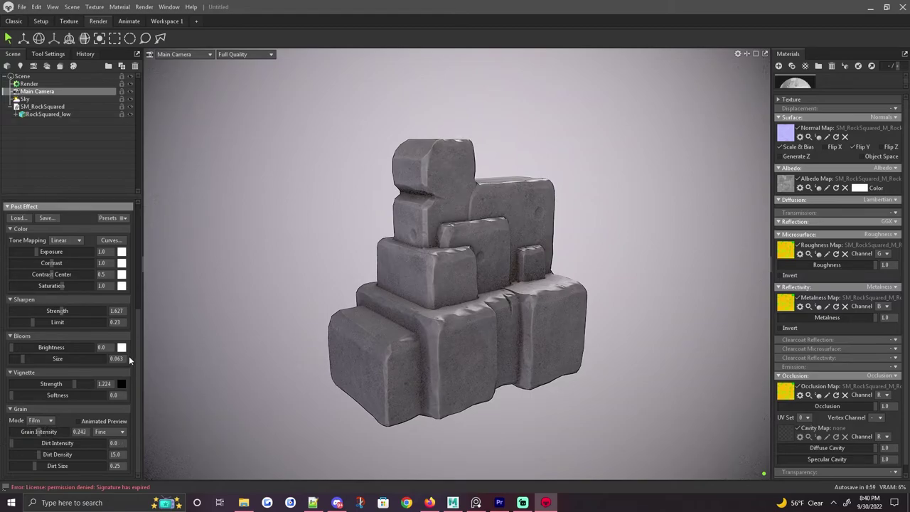
click(25, 99)
click(106, 372)
mouse_move(367, 233)
mouse_down()
mouse_move(339, 254)
mouse_move(426, 217)
mouse_up()
click(469, 242)
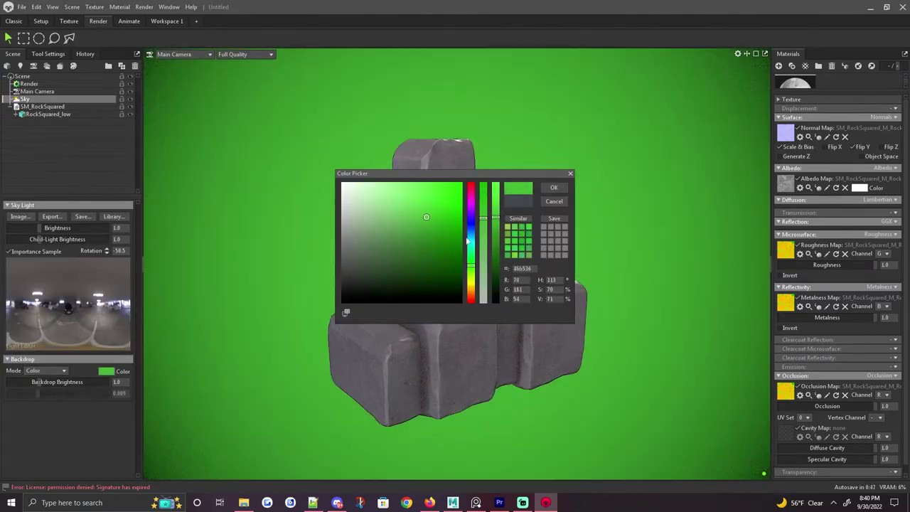
drag(467, 242, 470, 231)
click(483, 295)
click(554, 187)
Raise the Main Camera vignette Softness and lower its Strength
click(37, 91)
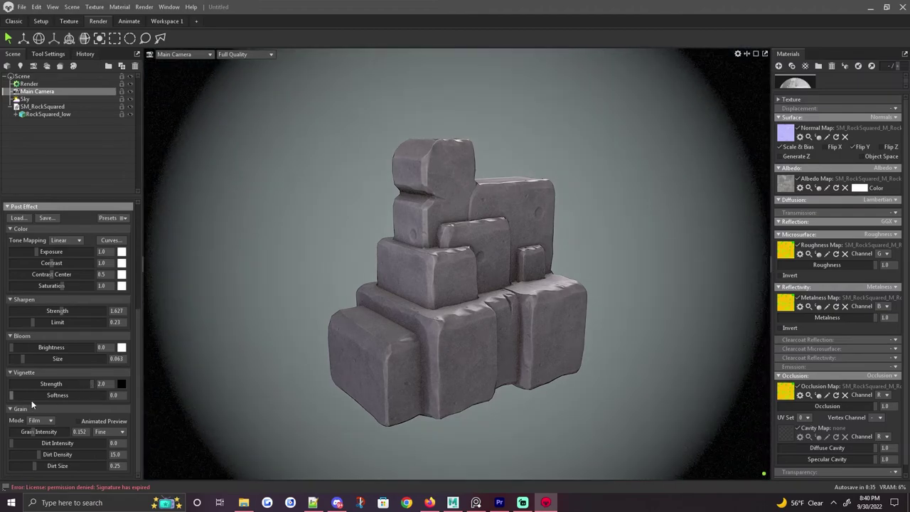
drag(11, 395, 34, 395)
drag(91, 384, 71, 384)
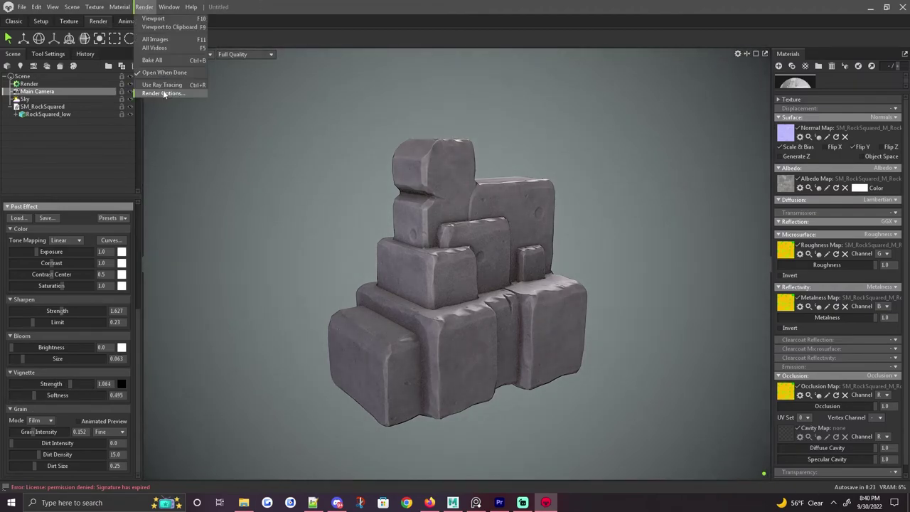
click(382, 228)
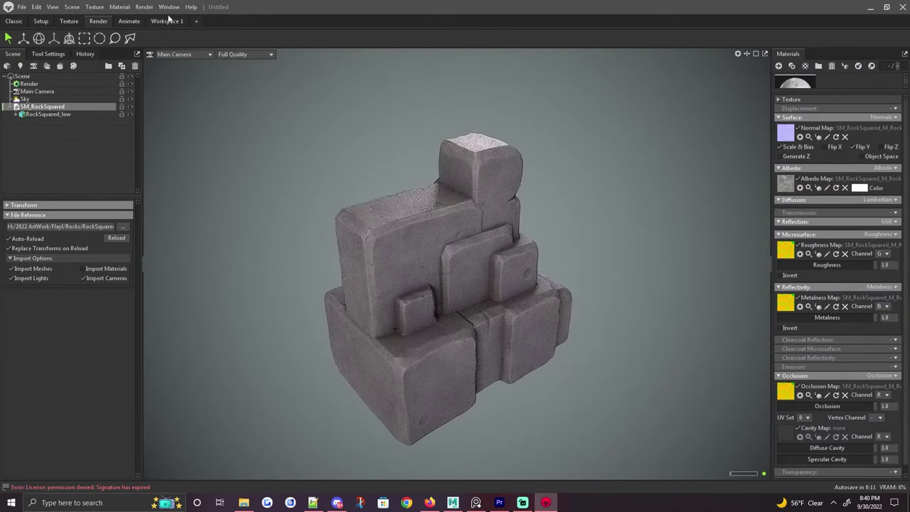